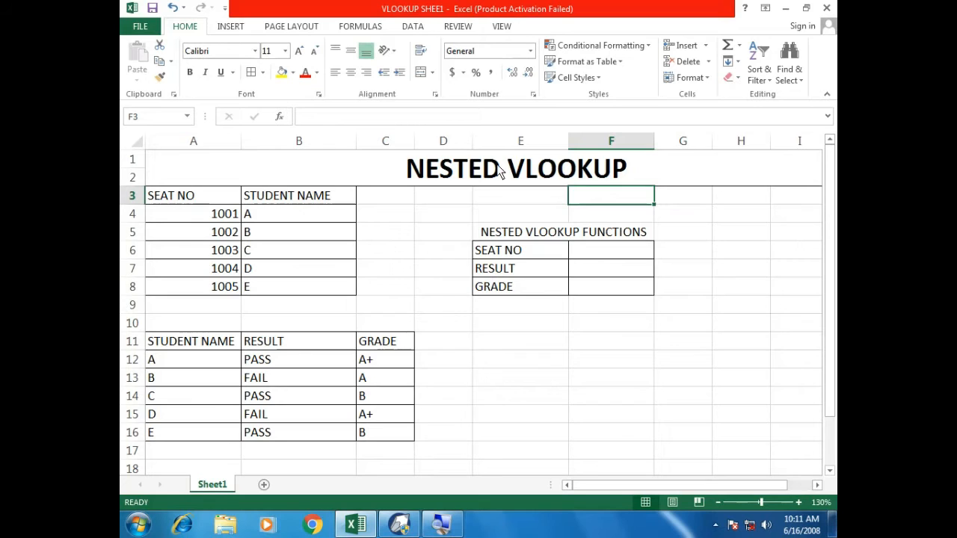
# Set the font color of the NESTED VLOOKUP title in the merged cell A1 to red.
pyautogui.click(305, 72)
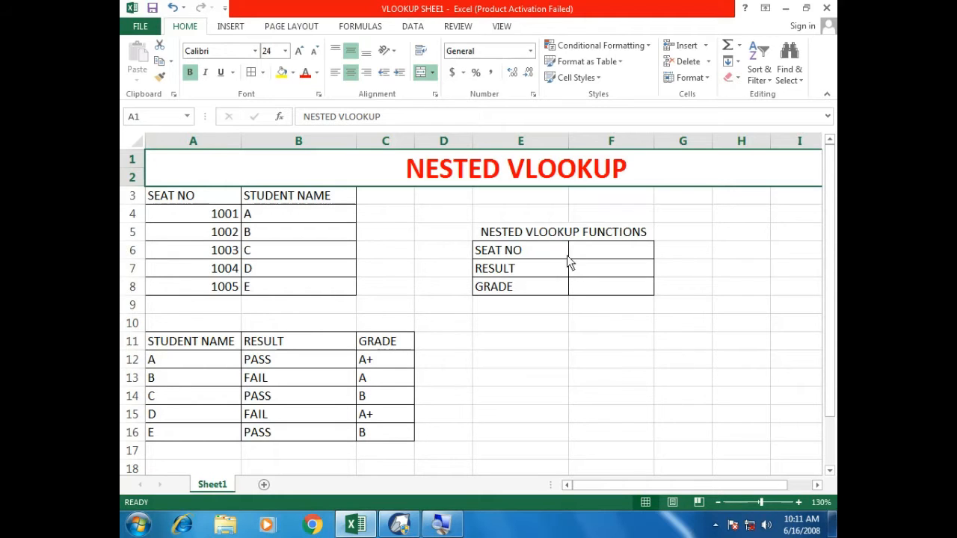
# Review the seat number table in A3:B8 and the result and grade table in A11:C16.
pyautogui.click(188, 202)
pyautogui.moveTo(195, 212); pyautogui.dragTo(284, 295)
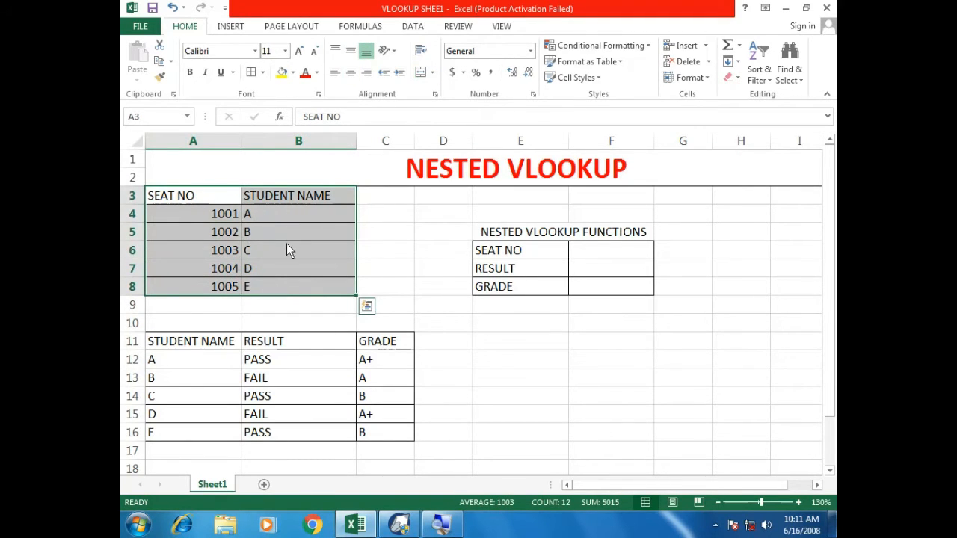
pyautogui.moveTo(207, 346); pyautogui.dragTo(397, 434)
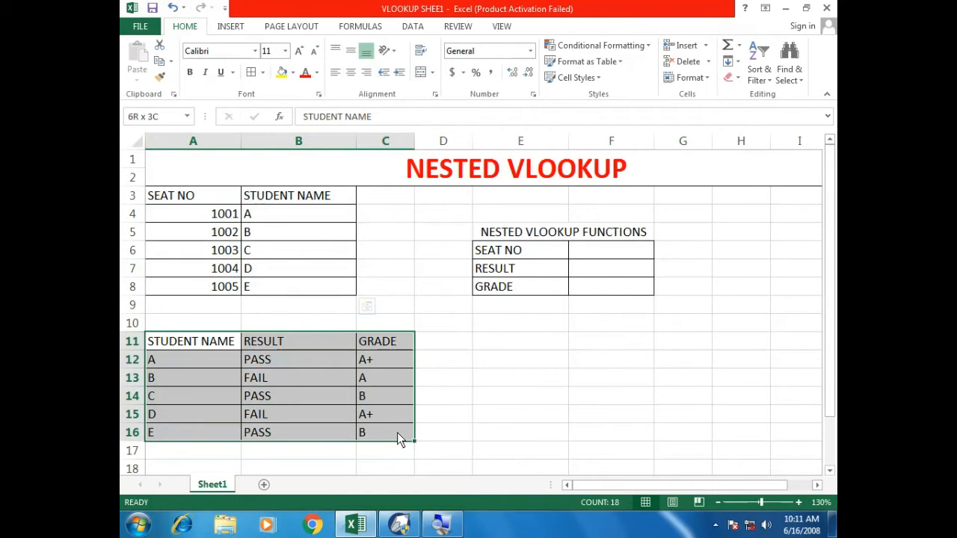
pyautogui.moveTo(397, 432); pyautogui.dragTo(397, 432)
pyautogui.moveTo(199, 219); pyautogui.dragTo(307, 286)
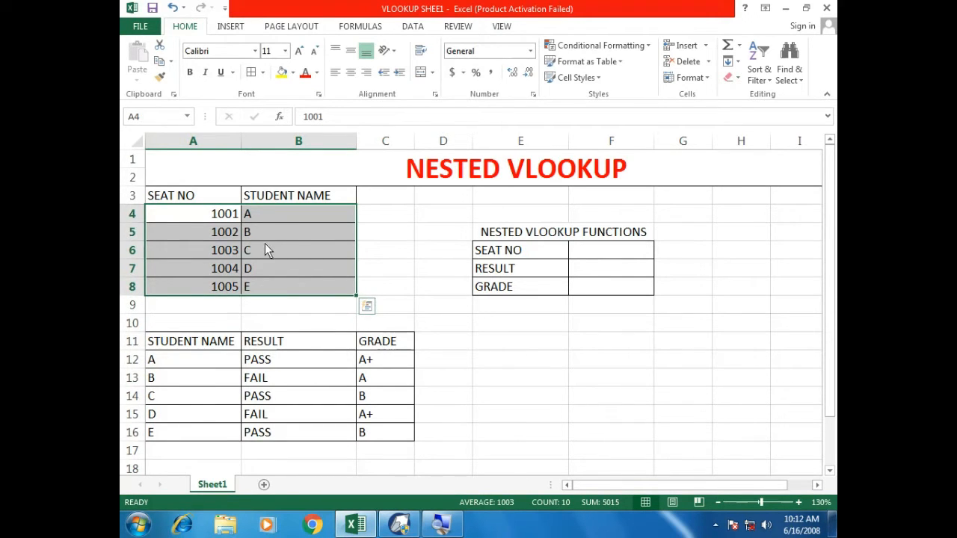
pyautogui.moveTo(192, 368); pyautogui.dragTo(376, 430)
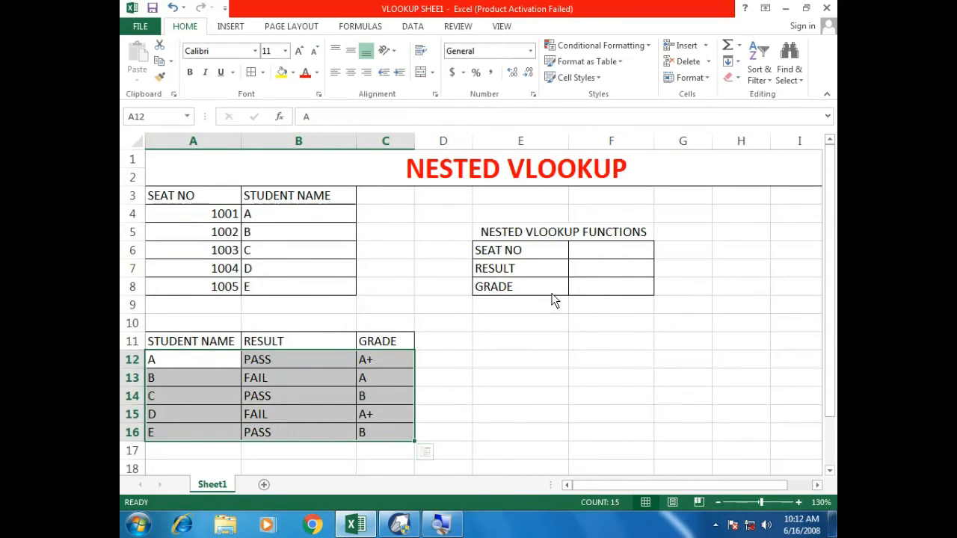
# Change the SEAT NO label in E6 to ENTER SEAT NO.
pyautogui.click(562, 250)
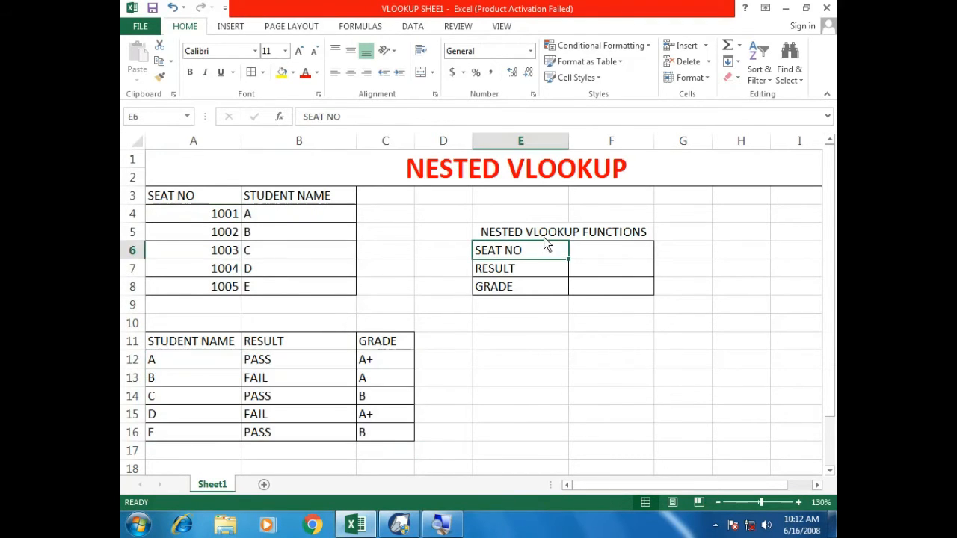
pyautogui.write('ENTE')
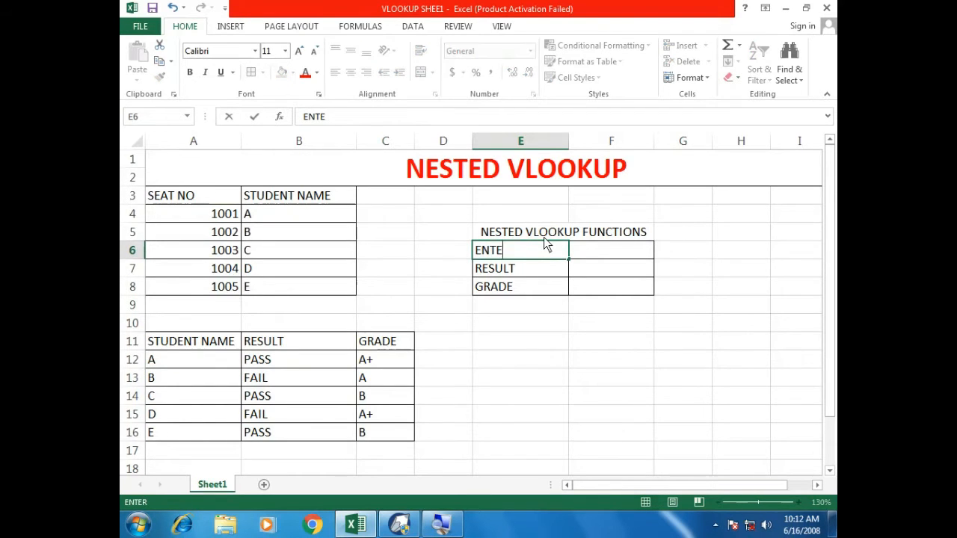
pyautogui.write('R SEAT NO')
pyautogui.press('Return')
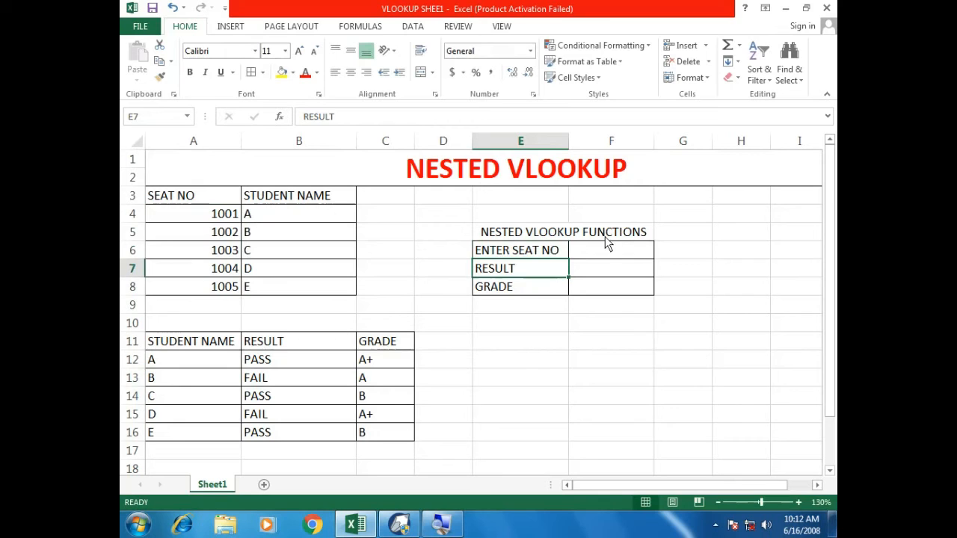
# Examine the blank lookup cells F6:F8 and compare the two source tables for a shared column.
pyautogui.click(611, 255)
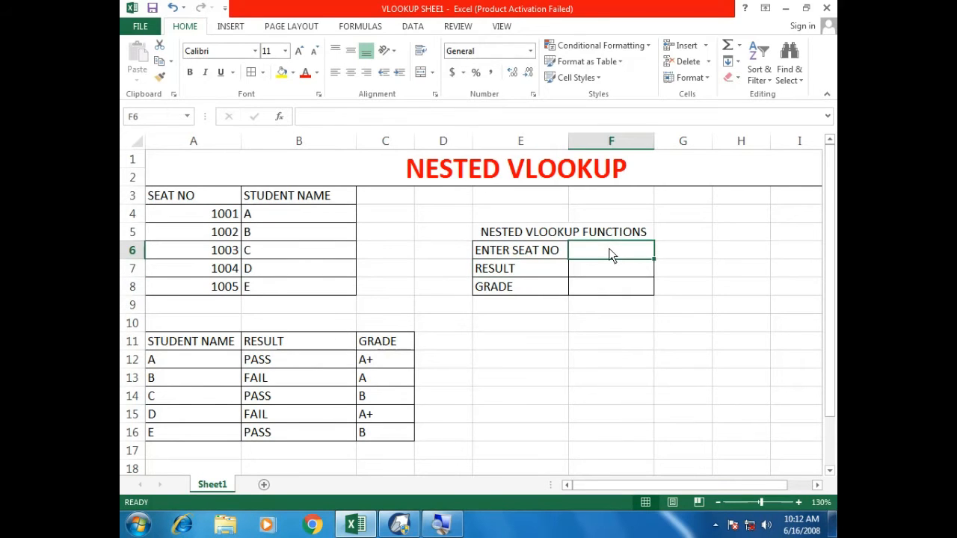
pyautogui.click(609, 270)
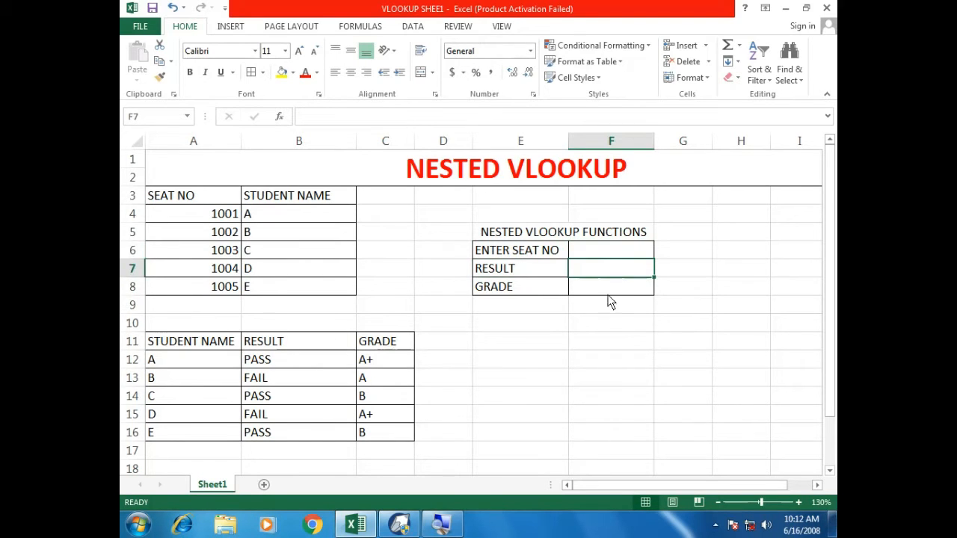
pyautogui.click(604, 288)
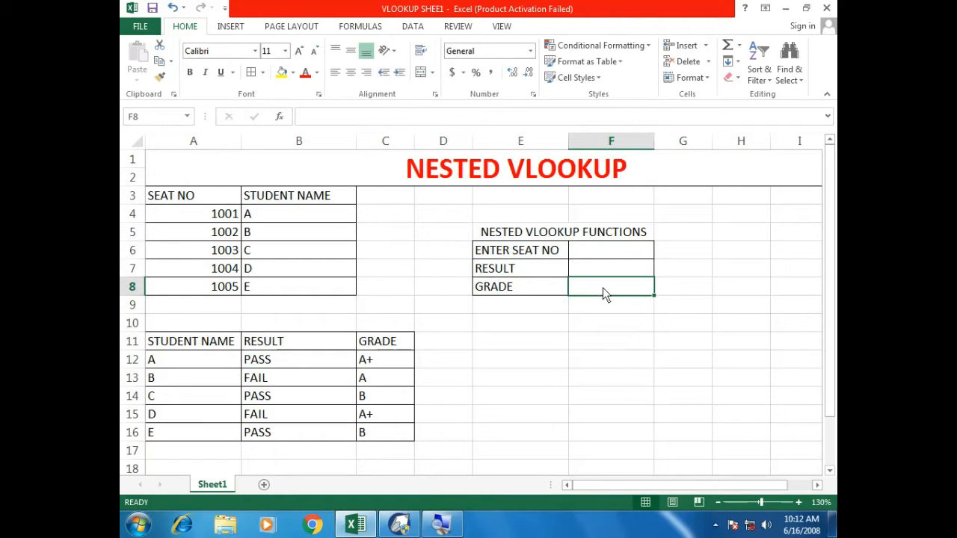
pyautogui.click(600, 255)
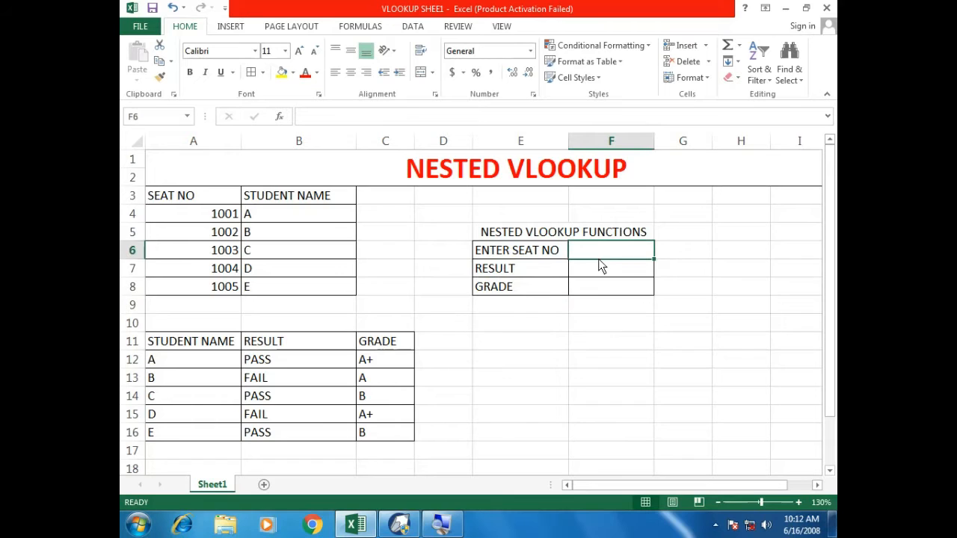
pyautogui.click(508, 256)
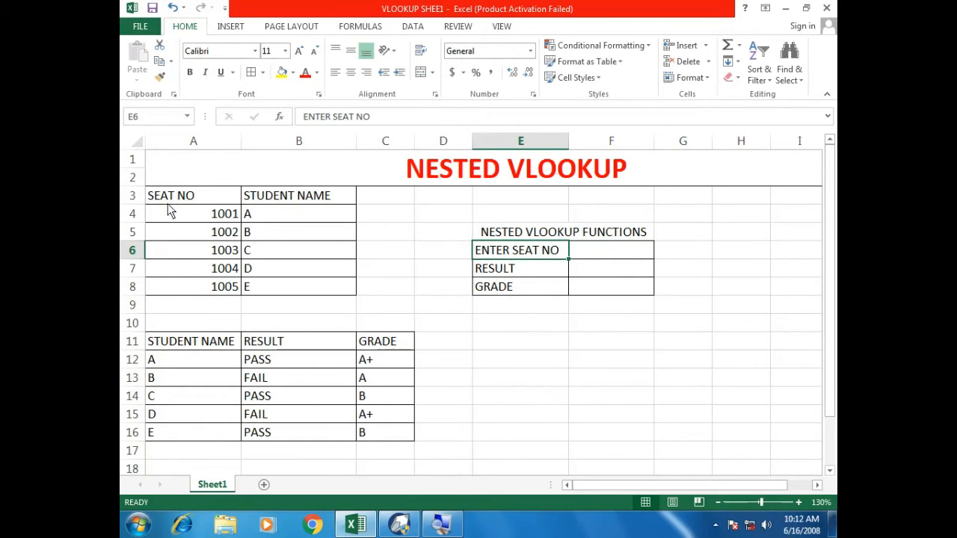
pyautogui.moveTo(183, 200); pyautogui.dragTo(292, 285)
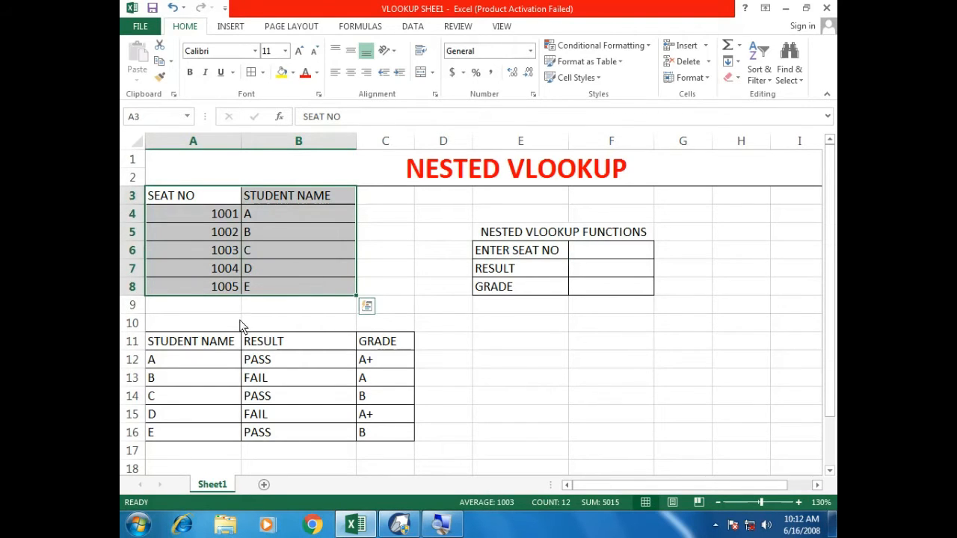
pyautogui.moveTo(214, 347); pyautogui.dragTo(385, 442)
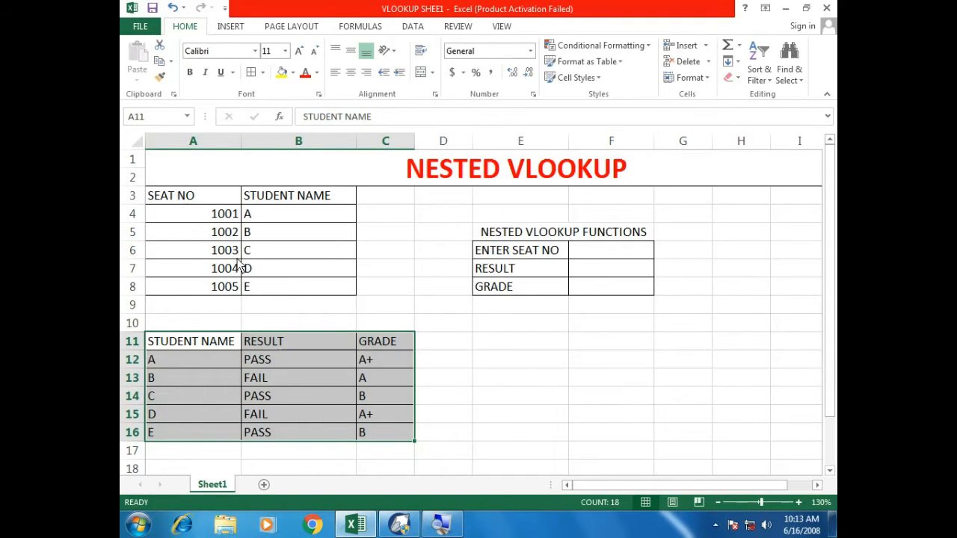
# Enter 1001 as the seat number in F6 and check the student names and result in the source tables.
pyautogui.click(607, 252)
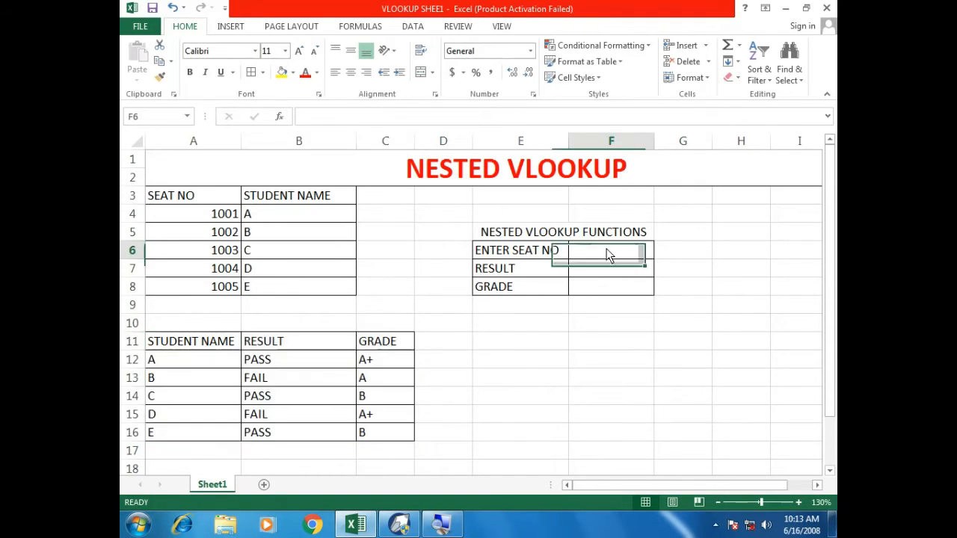
pyautogui.write('1001')
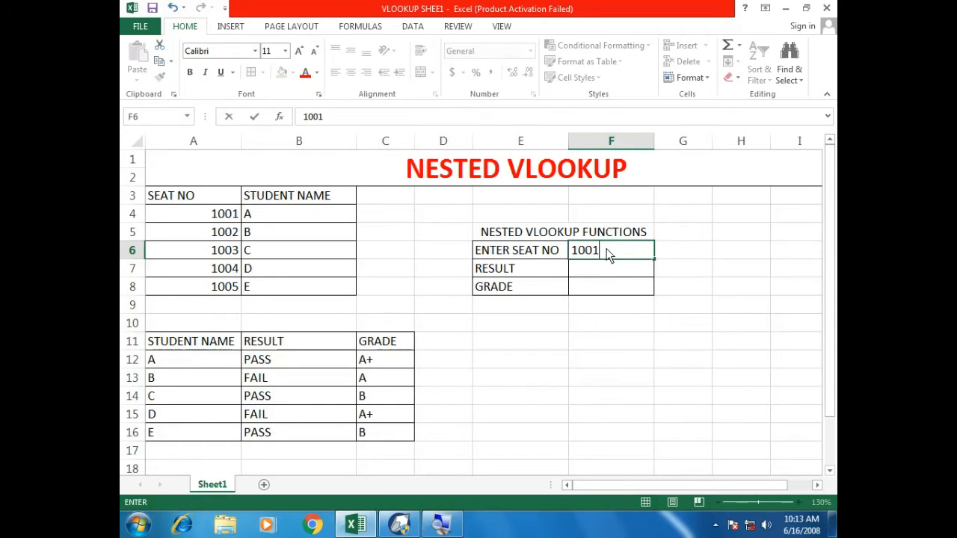
pyautogui.hotkey('ctrl', 'Return')
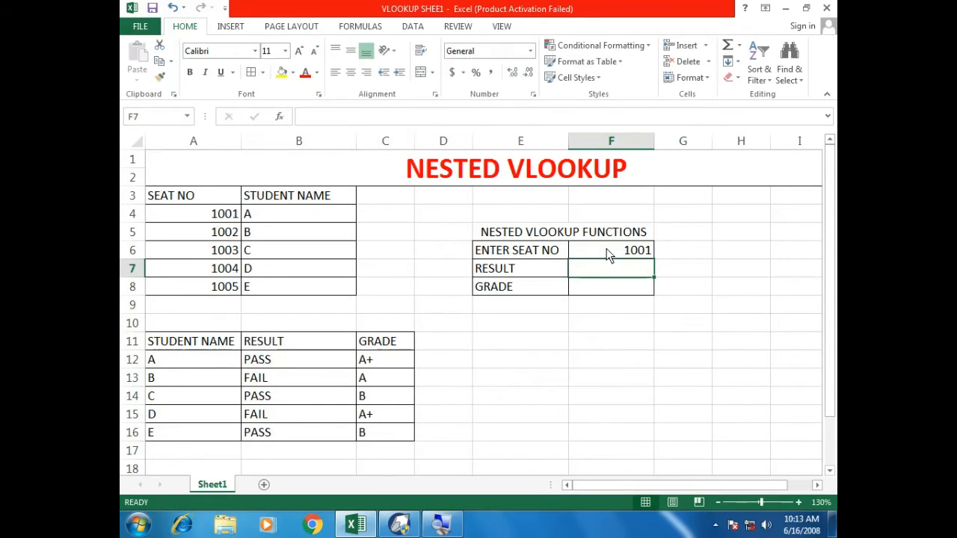
pyautogui.moveTo(278, 208); pyautogui.dragTo(278, 287)
pyautogui.click(292, 359)
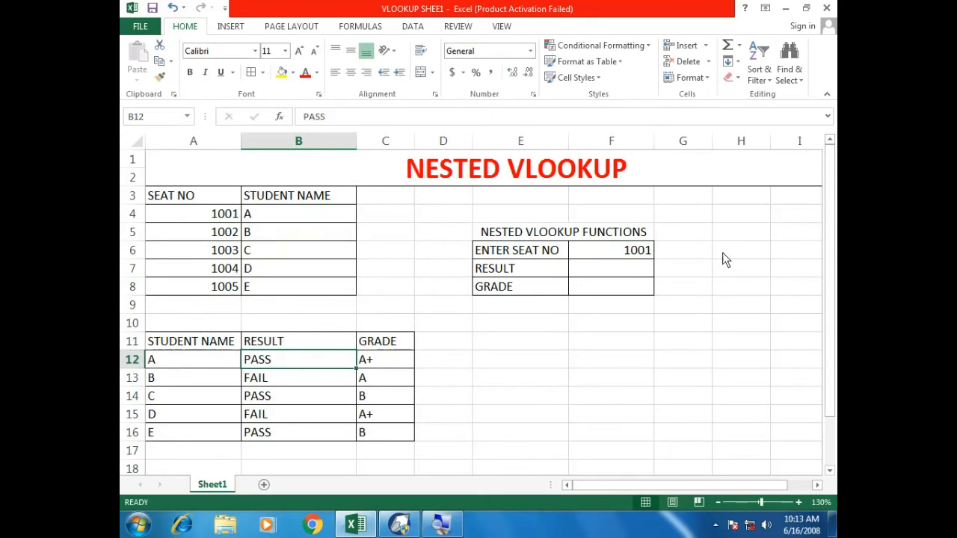
# Replace the value in F6 with the student name A.
pyautogui.click(647, 277)
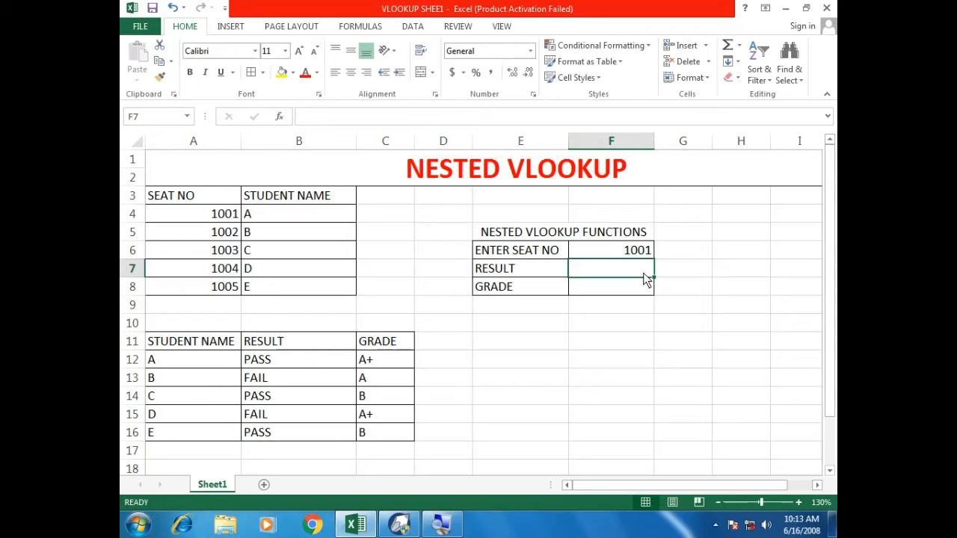
pyautogui.press('Up')
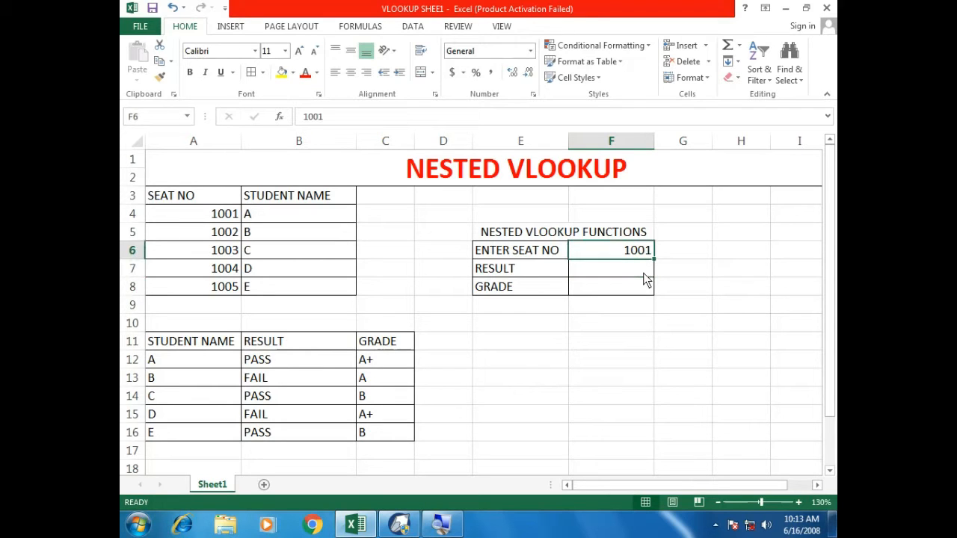
pyautogui.write('A')
pyautogui.press('Return')
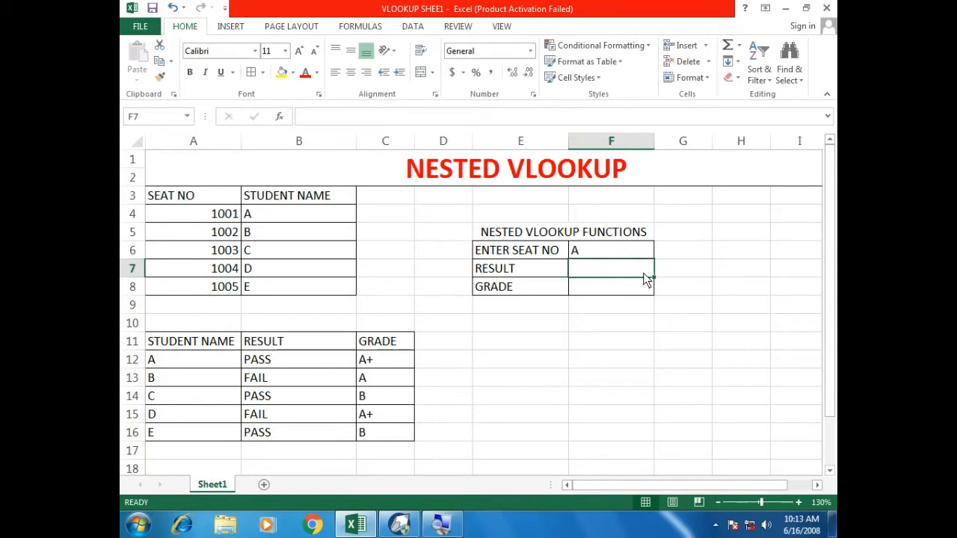
# Enter the formula =VLOOKUP(F6,A11:C16,2,0) in F7 to return the result for the value in F6.
pyautogui.write('=VLO')
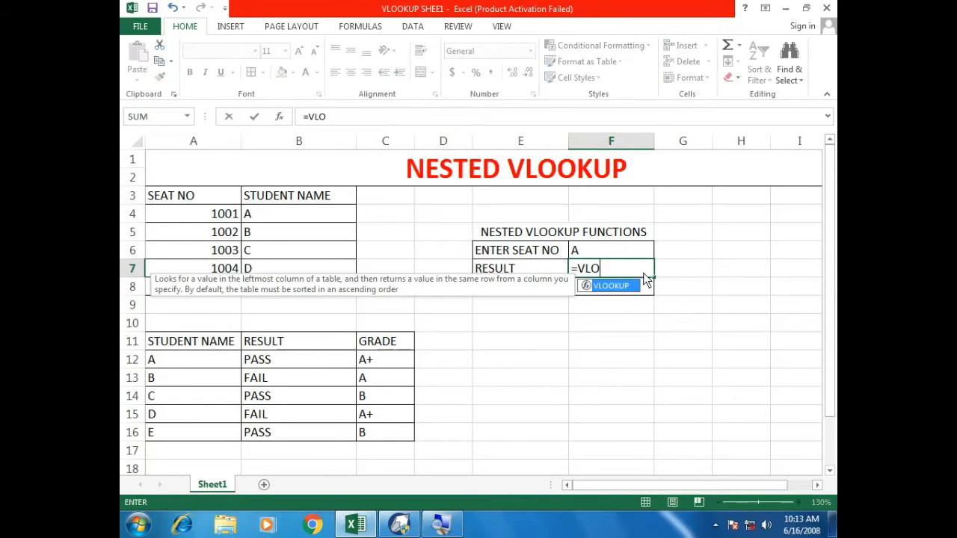
pyautogui.press('Tab')
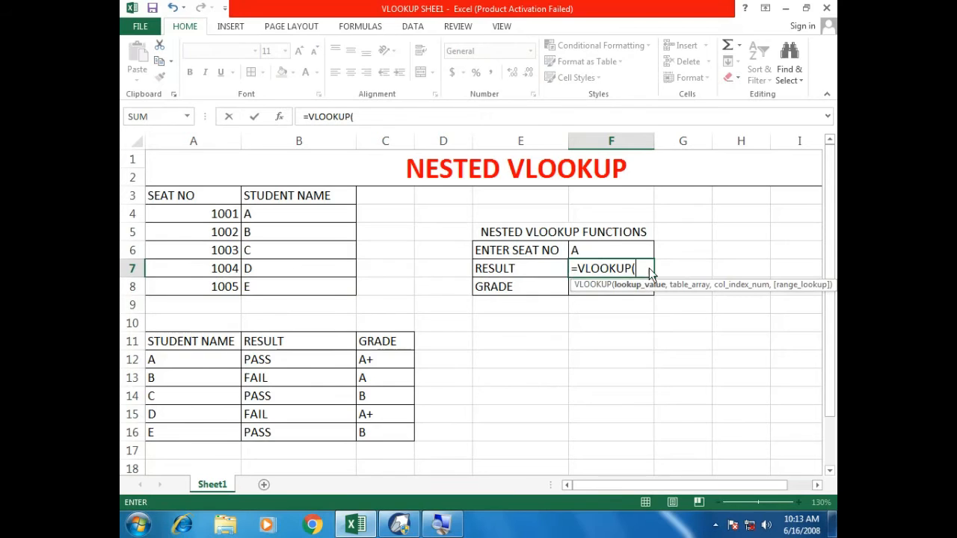
pyautogui.click(628, 252)
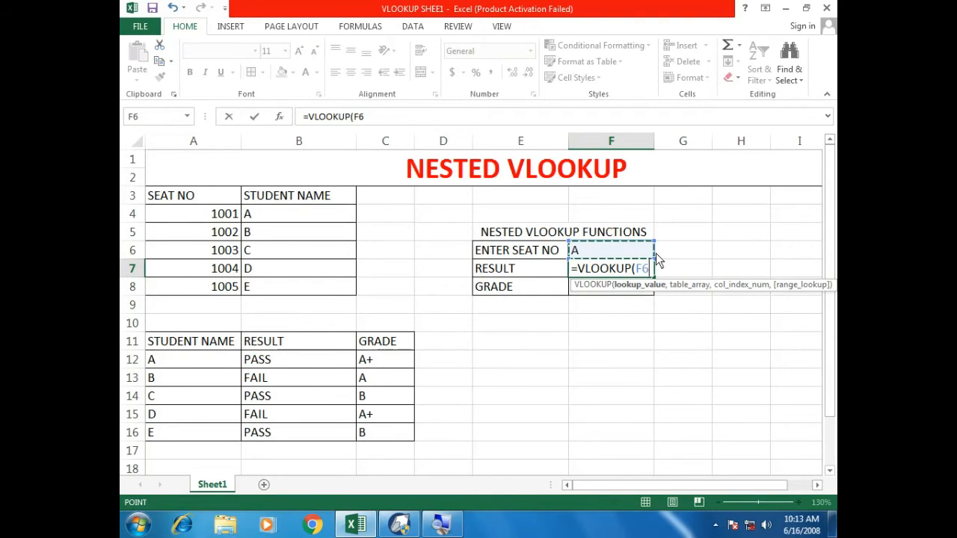
pyautogui.write(',')
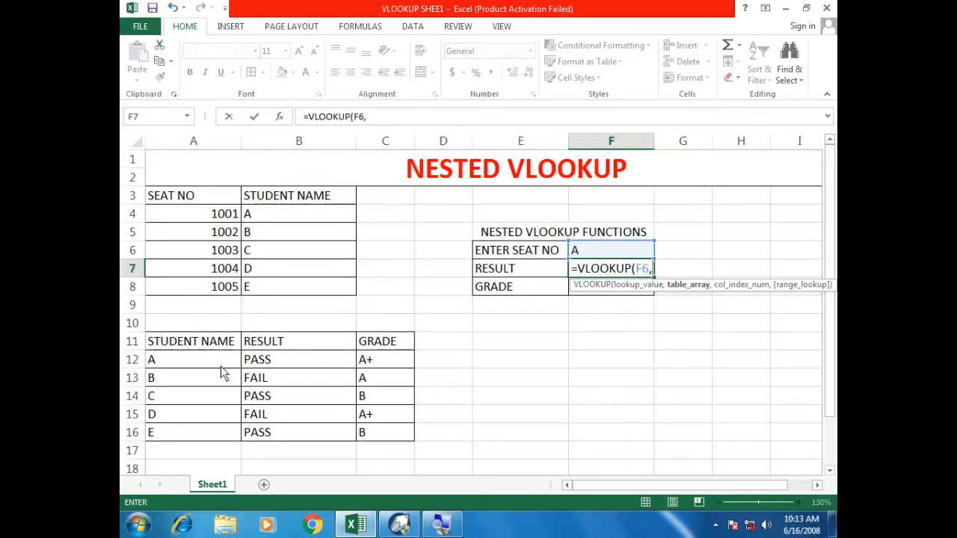
pyautogui.moveTo(212, 348); pyautogui.dragTo(365, 435)
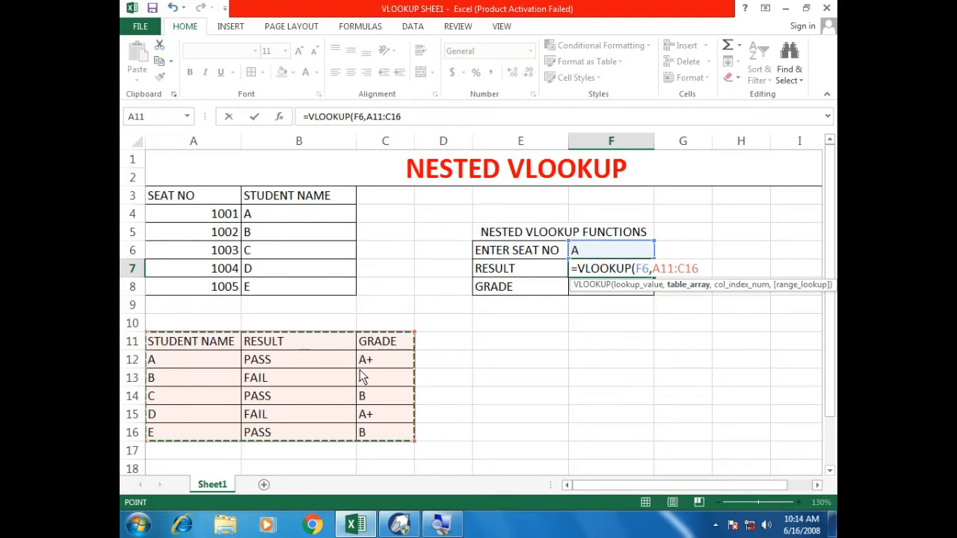
pyautogui.write(',')
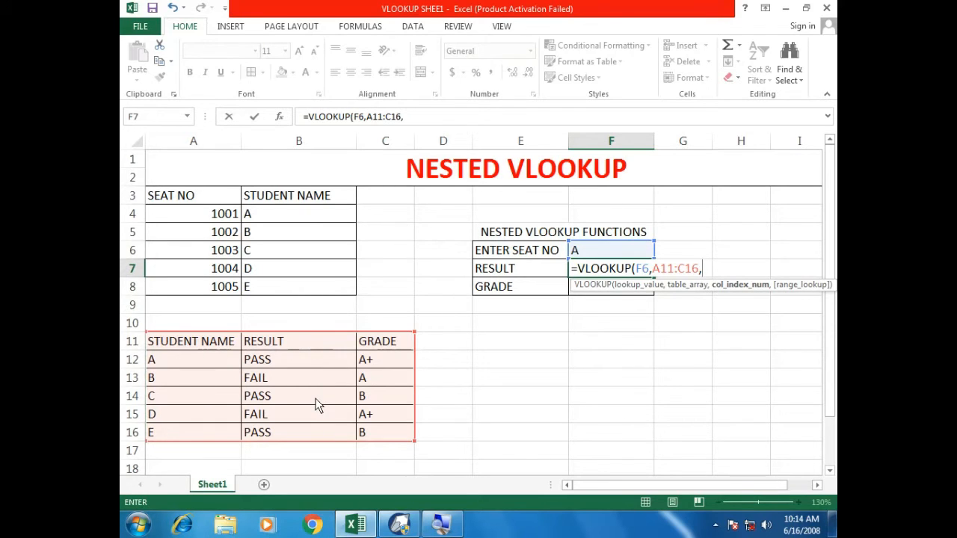
pyautogui.write('2')
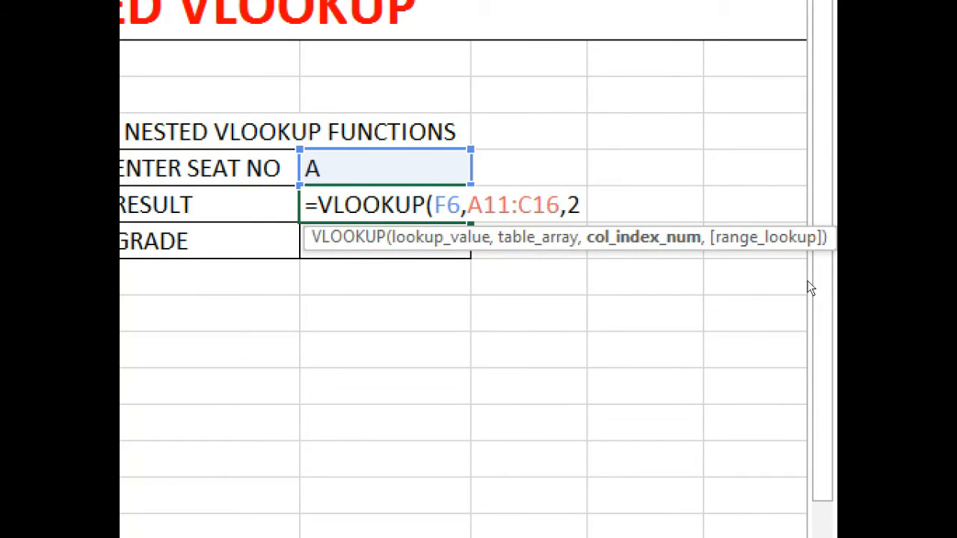
pyautogui.write(',0')
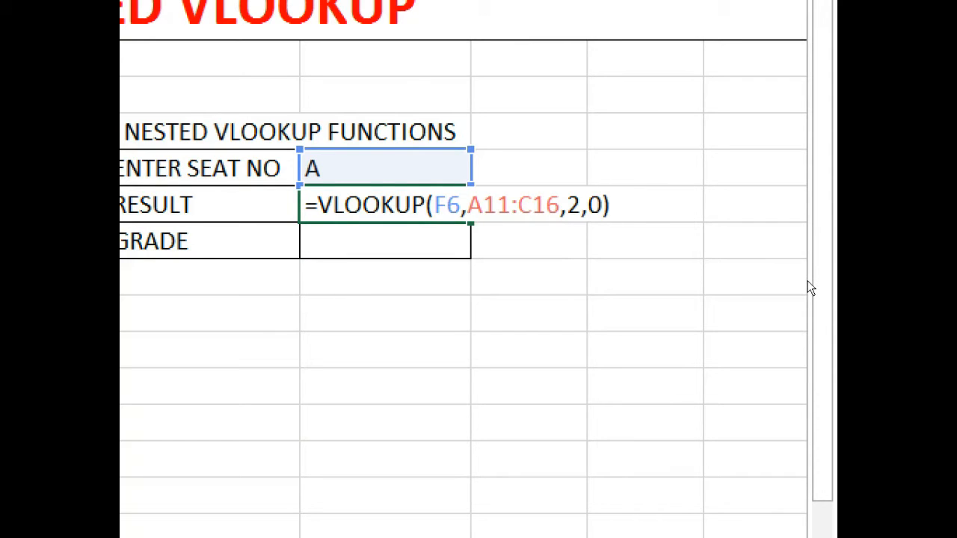
pyautogui.press('Return')
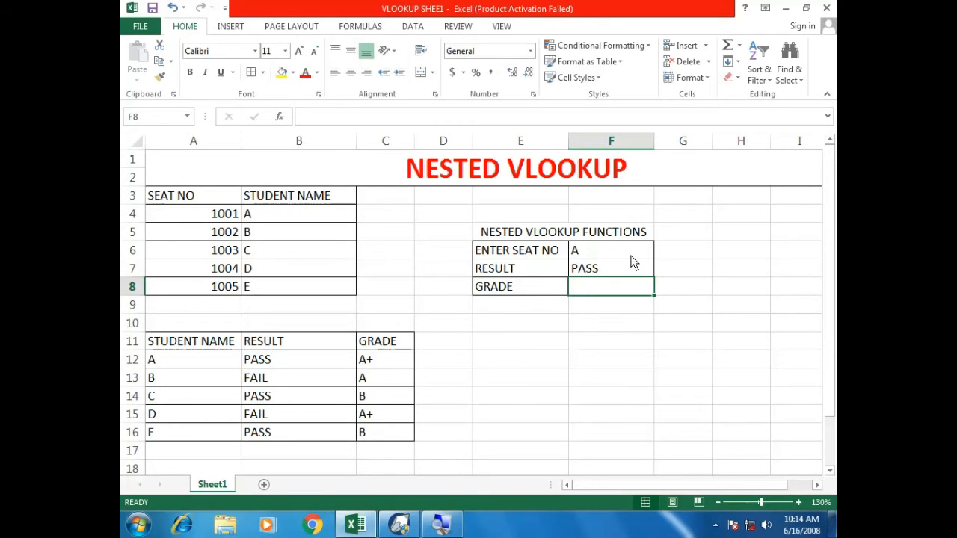
# Test the result lookup by changing F6 to B and back to A.
pyautogui.click(632, 256)
pyautogui.write('B')
pyautogui.press('Return')
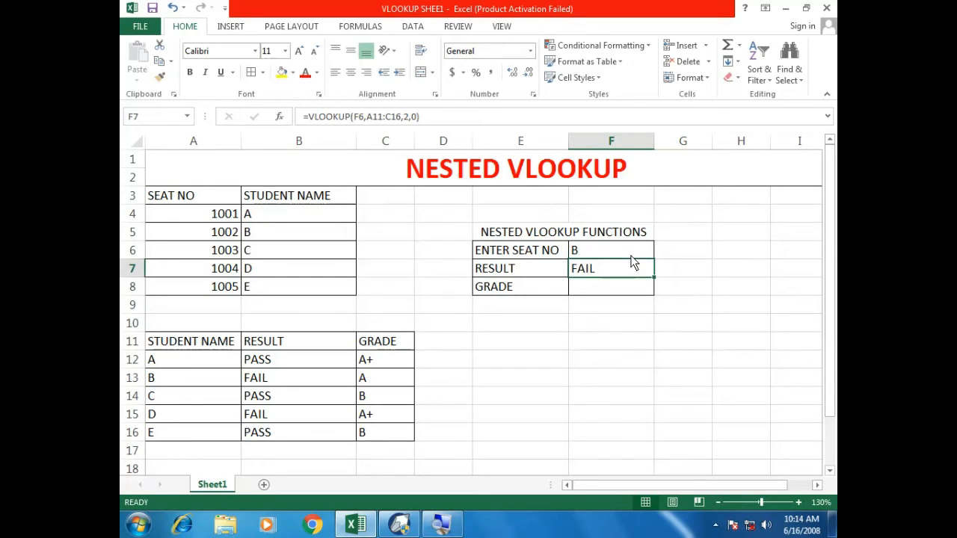
pyautogui.click(631, 256)
pyautogui.press('BackSpace')
pyautogui.write('A')
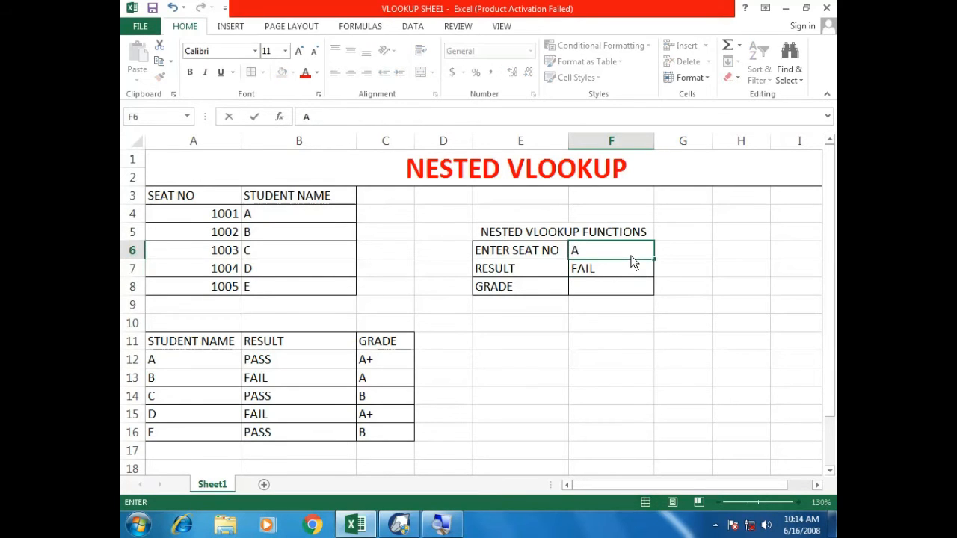
pyautogui.press('Return')
pyautogui.press('Up')
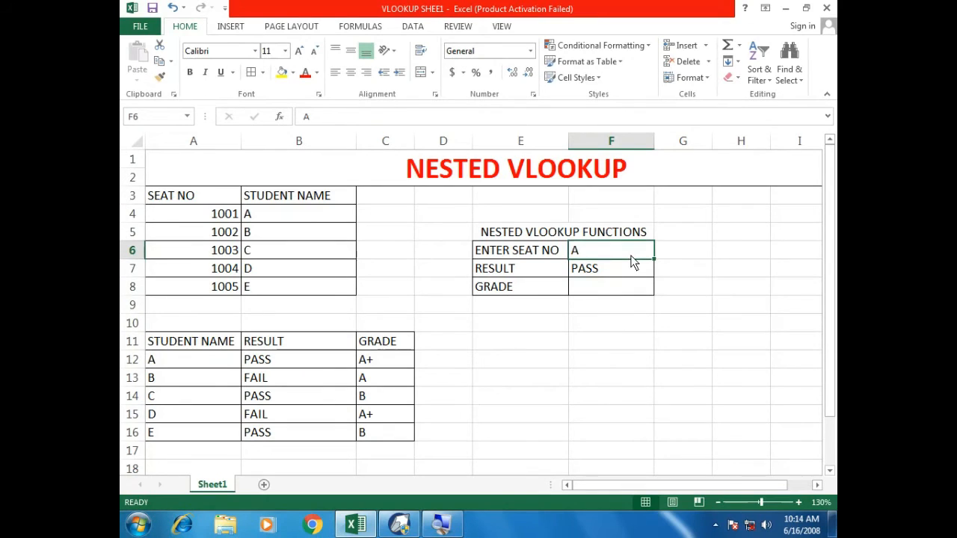
pyautogui.press('Left')
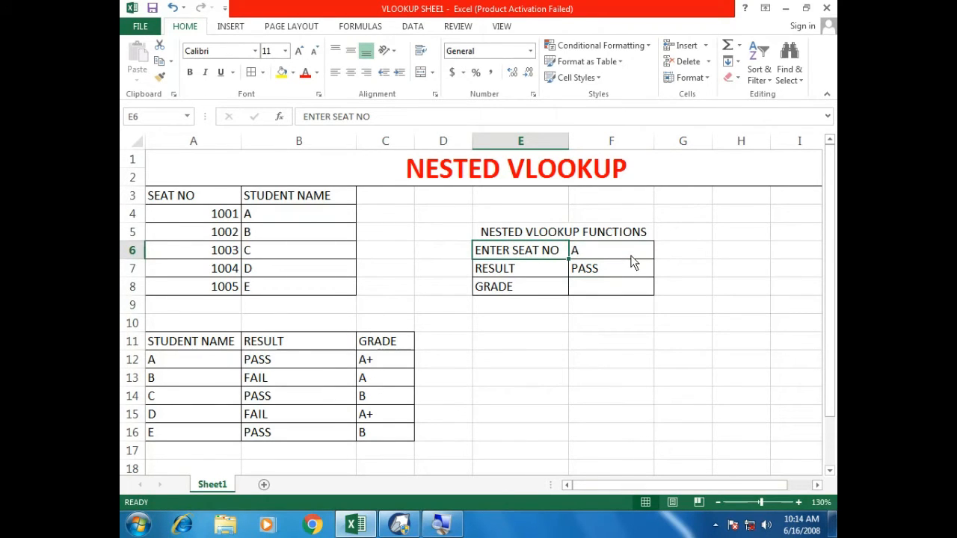
# Replace the student name in F6 with seat number 1001.
pyautogui.press('Right')
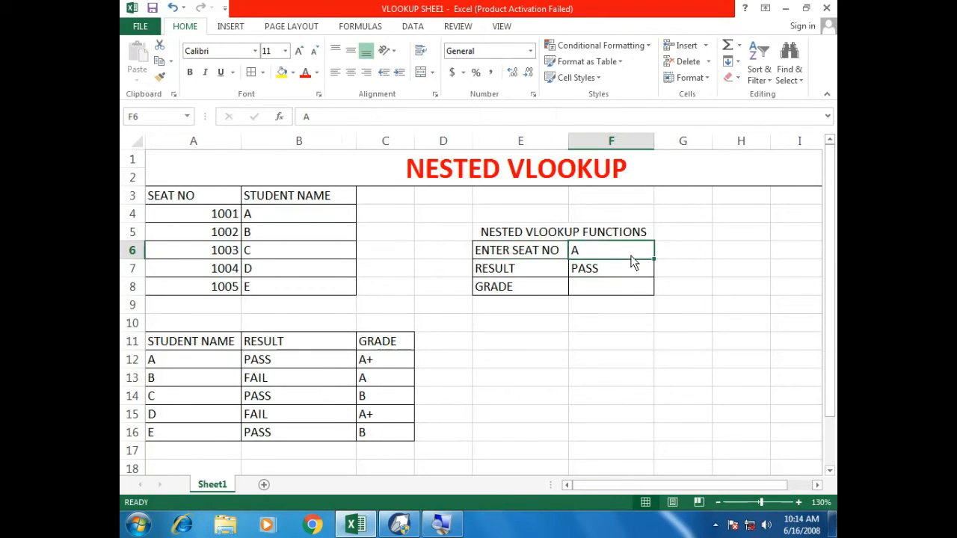
pyautogui.click(562, 253)
pyautogui.press('Right')
pyautogui.click(612, 267)
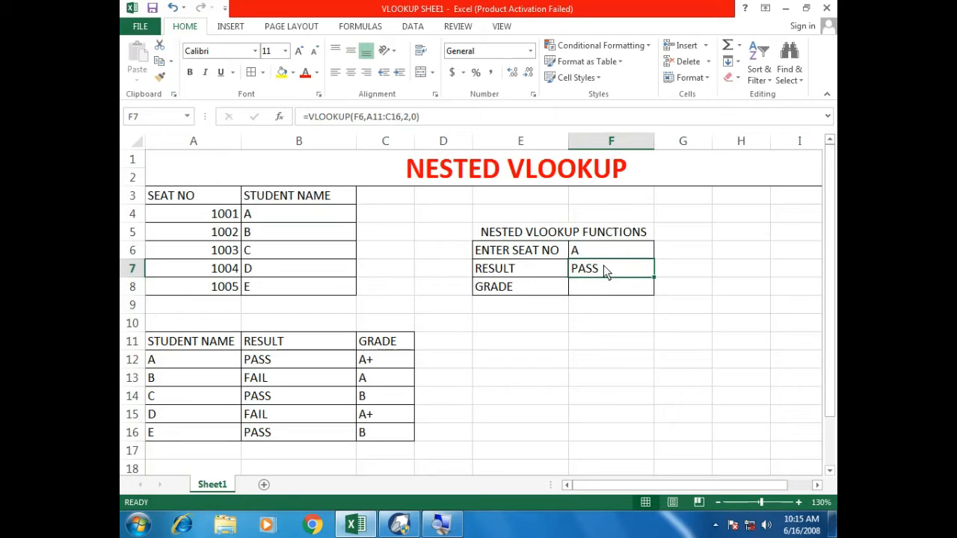
pyautogui.click(603, 246)
pyautogui.write('1')
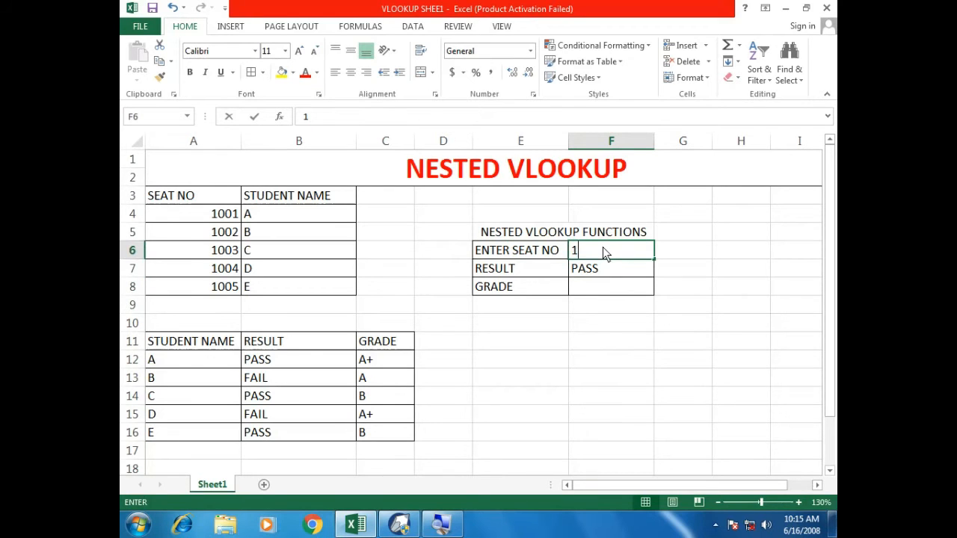
pyautogui.write('001')
pyautogui.press('Return')
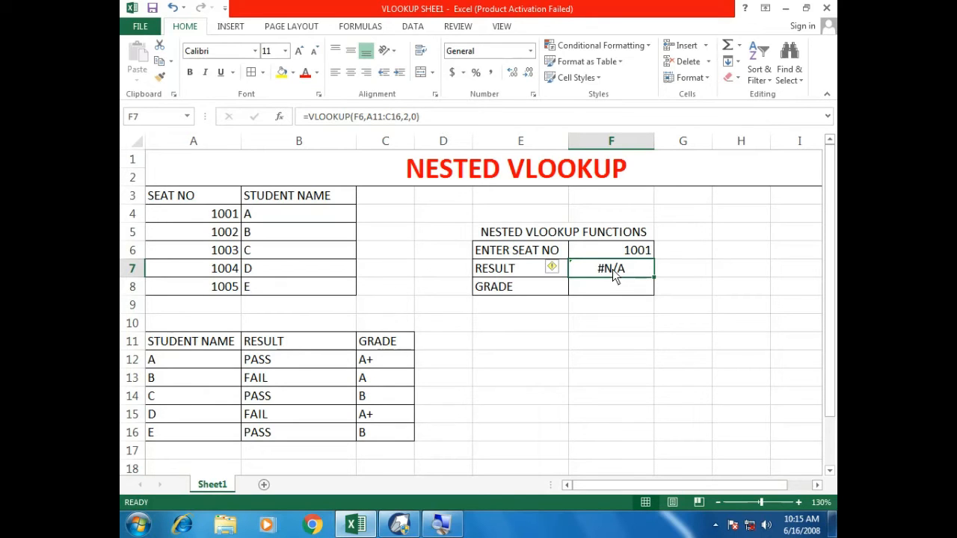
# Reopen the result formula in F7 and replace its F6 lookup value with a nested VLOOKUP function.
pyautogui.doubleClick(614, 274)
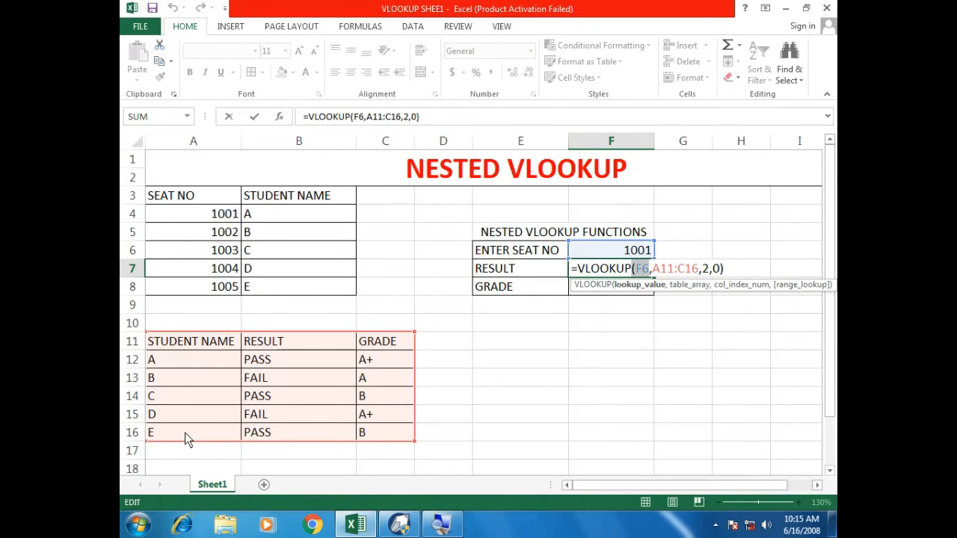
pyautogui.press('BackSpace')
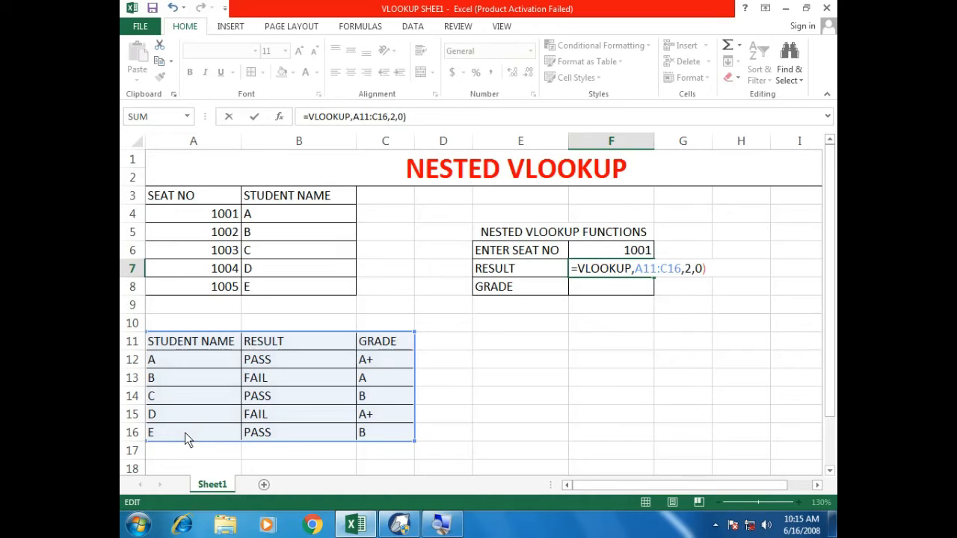
pyautogui.write('(')
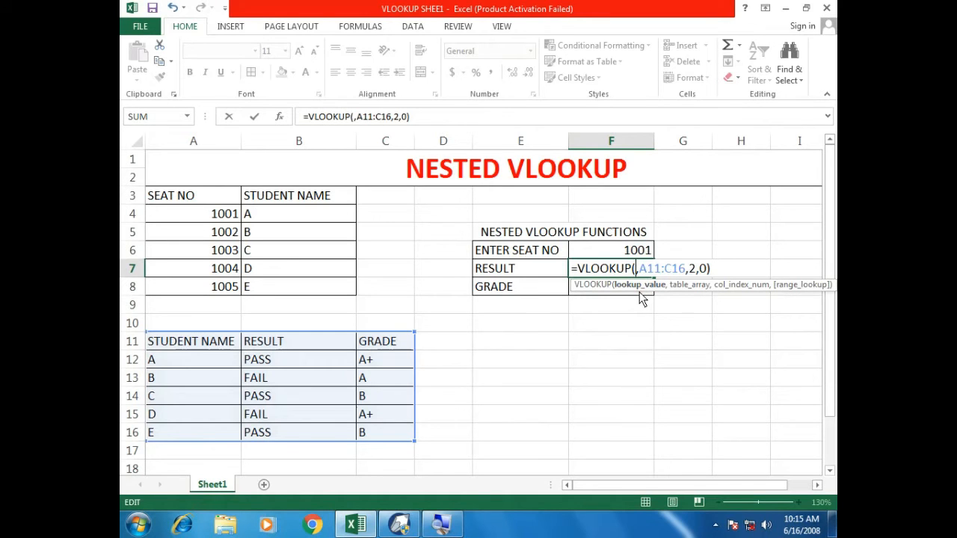
pyautogui.write('VLO')
pyautogui.press('Tab')
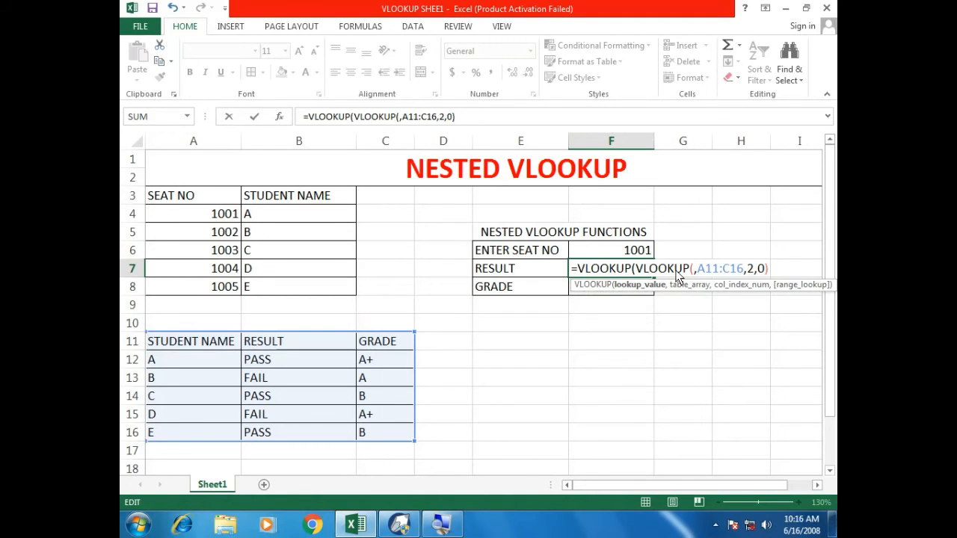
# Give the nested VLOOKUP in F7 the arguments F6,A3:B8,2,0, close its parenthesis and commit the formula.
pyautogui.click(632, 255)
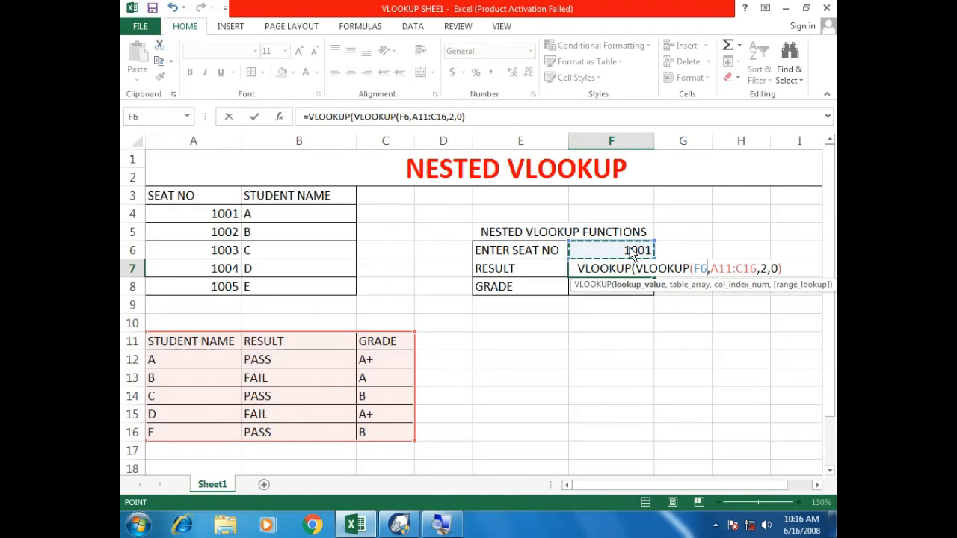
pyautogui.write(',')
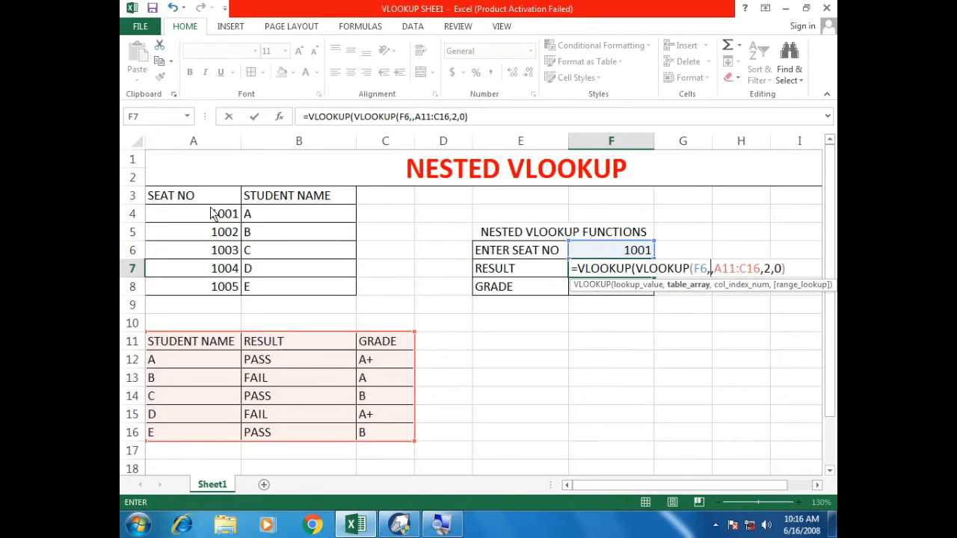
pyautogui.moveTo(210, 203); pyautogui.dragTo(285, 290)
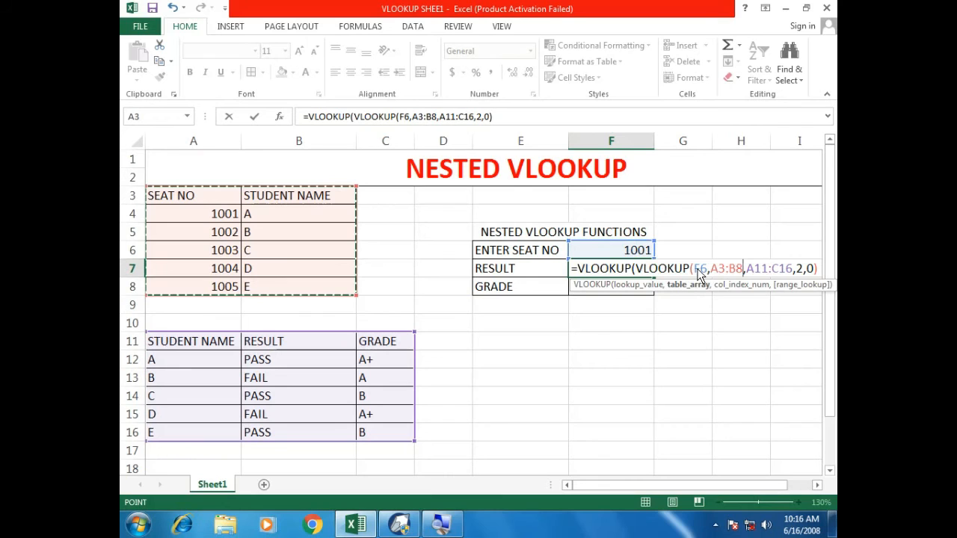
pyautogui.write(',')
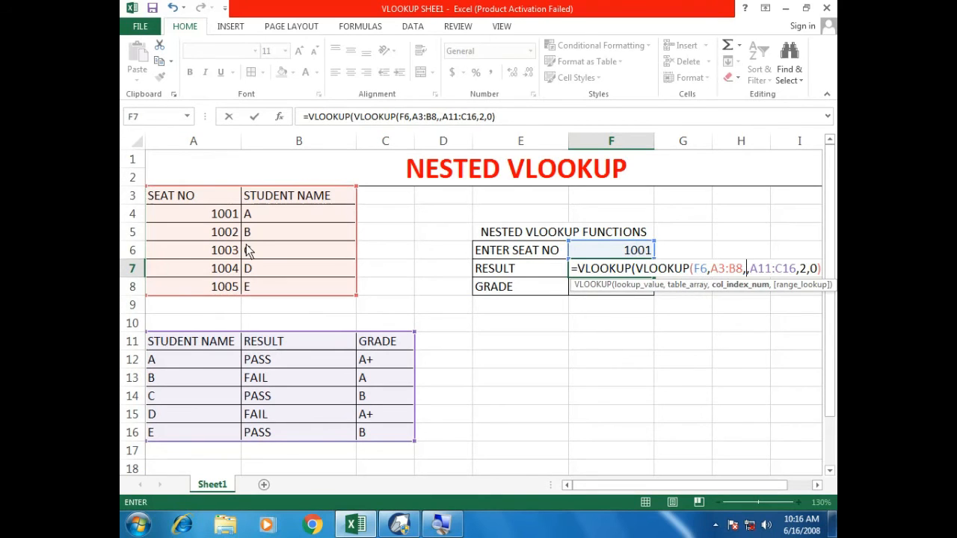
pyautogui.write('2')
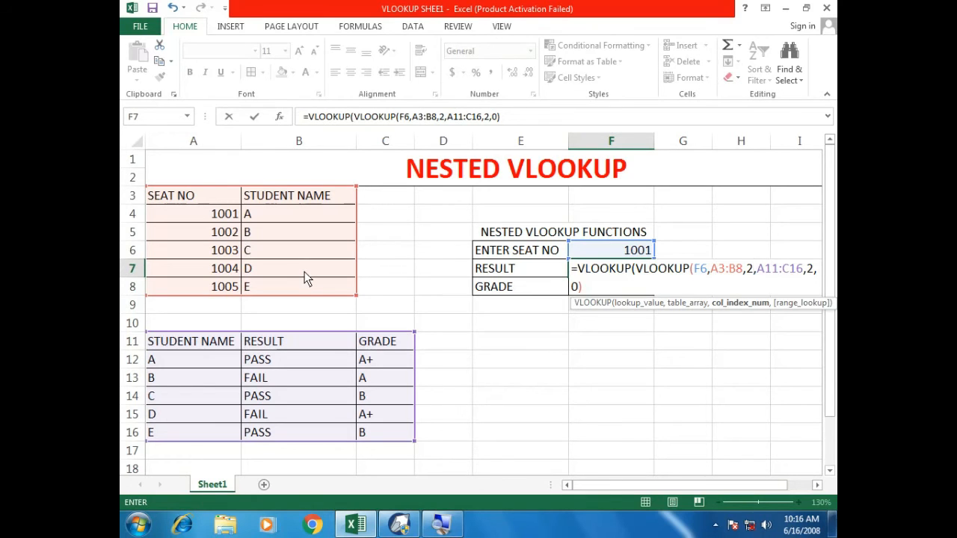
pyautogui.write(',0),')
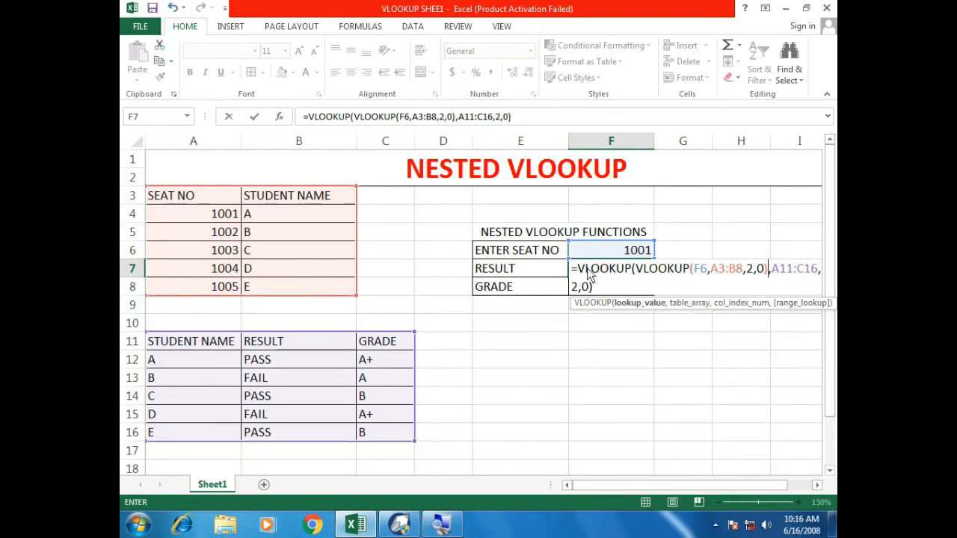
pyautogui.moveTo(659, 271); pyautogui.dragTo(771, 273)
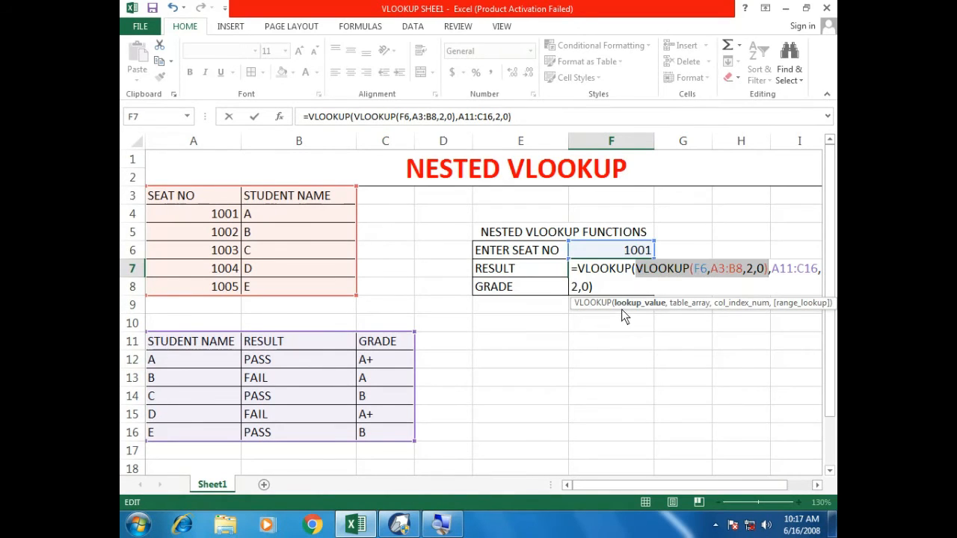
pyautogui.click(621, 276)
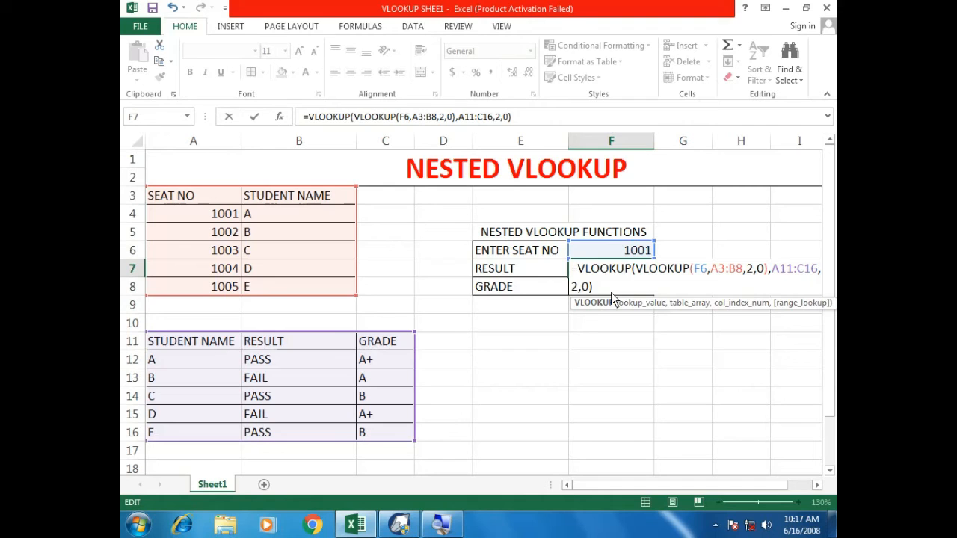
pyautogui.press('Return')
# Test the nested result lookup by entering seat numbers 1002 and 1003 in F6.
pyautogui.click(624, 257)
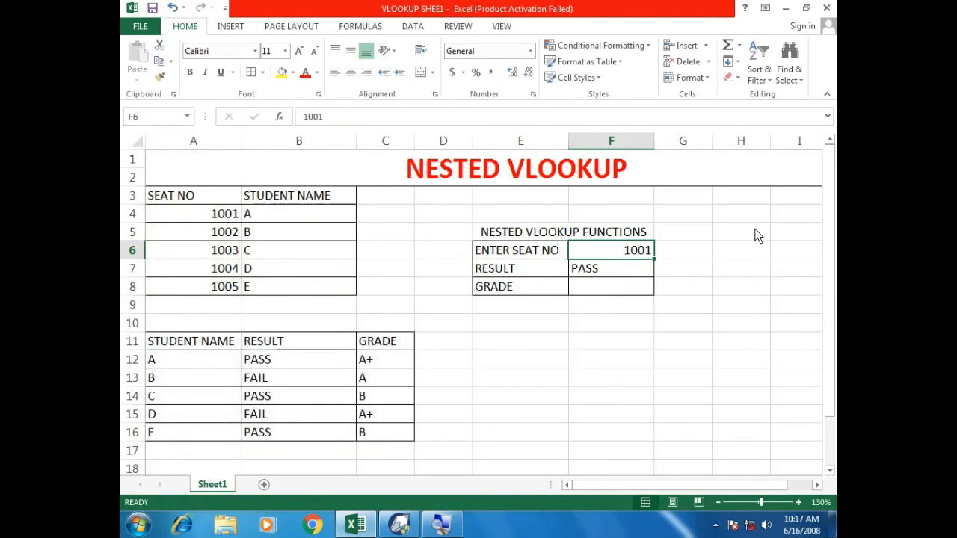
pyautogui.write('1002')
pyautogui.press('Return')
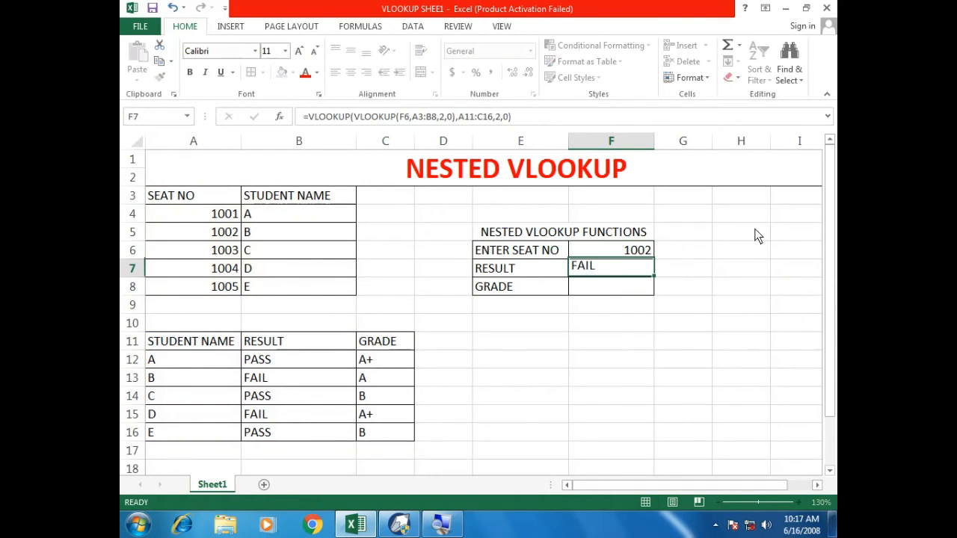
pyautogui.click(639, 254)
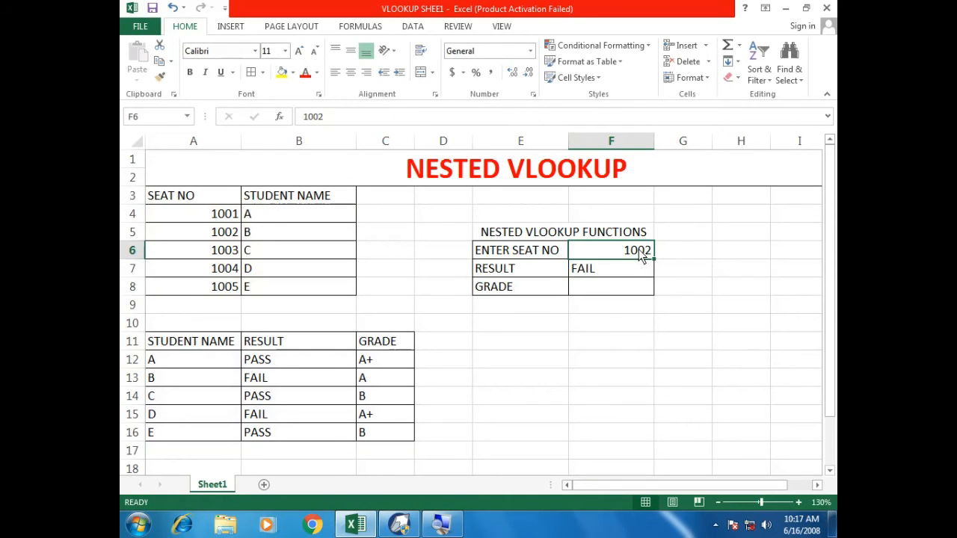
pyautogui.write('1003')
pyautogui.press('Return')
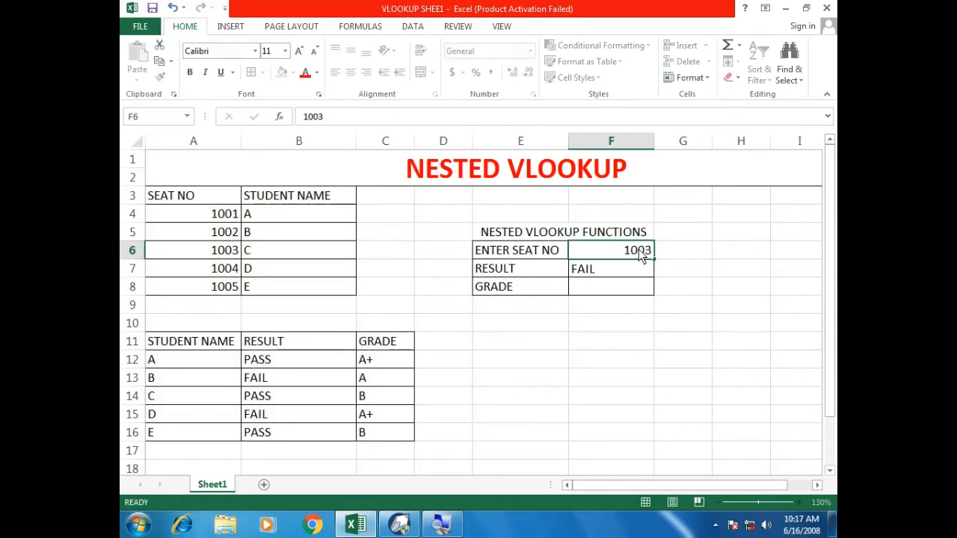
# Write the formula =VLOOKUP(F6,A11:C16,3,0) in F8 to look up the grade.
pyautogui.click(604, 287)
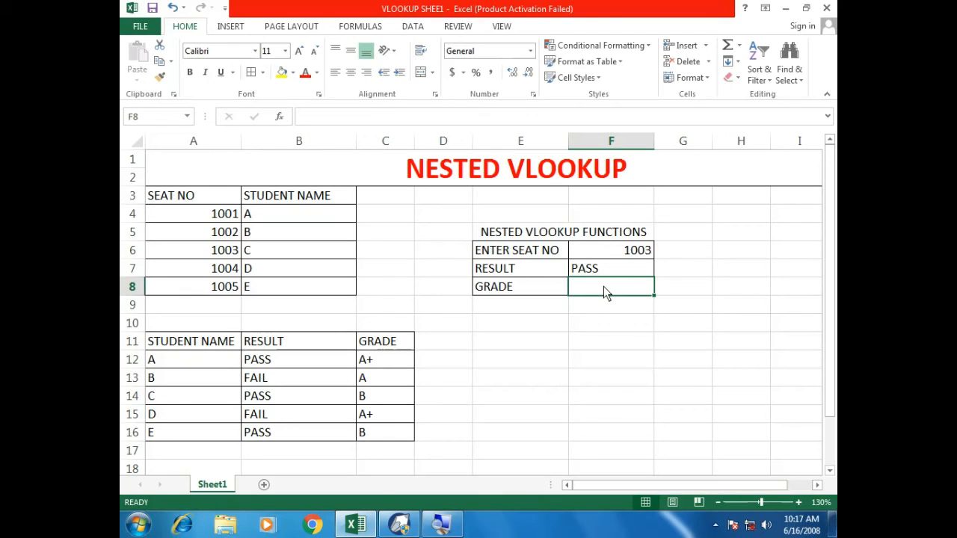
pyautogui.write('=VLOOKUP(')
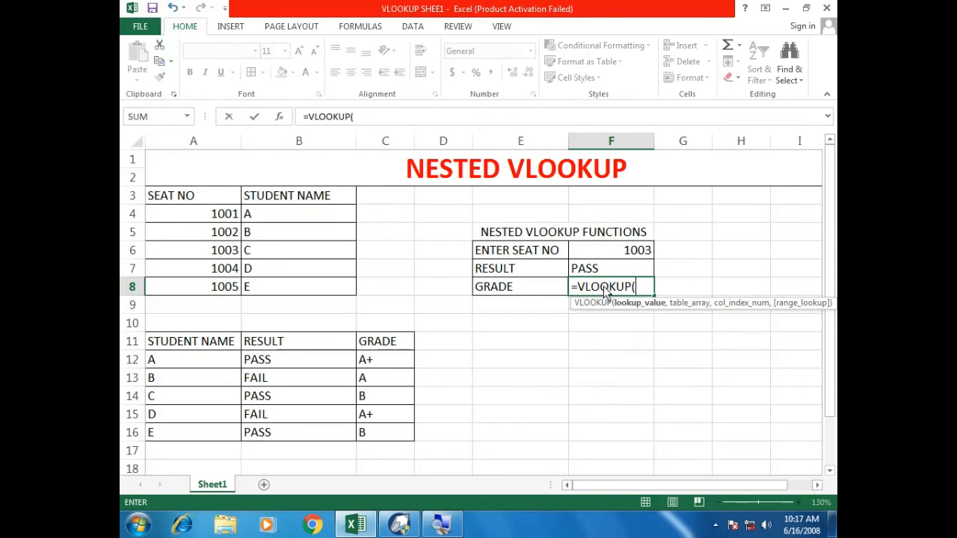
pyautogui.click(625, 255)
pyautogui.write(',')
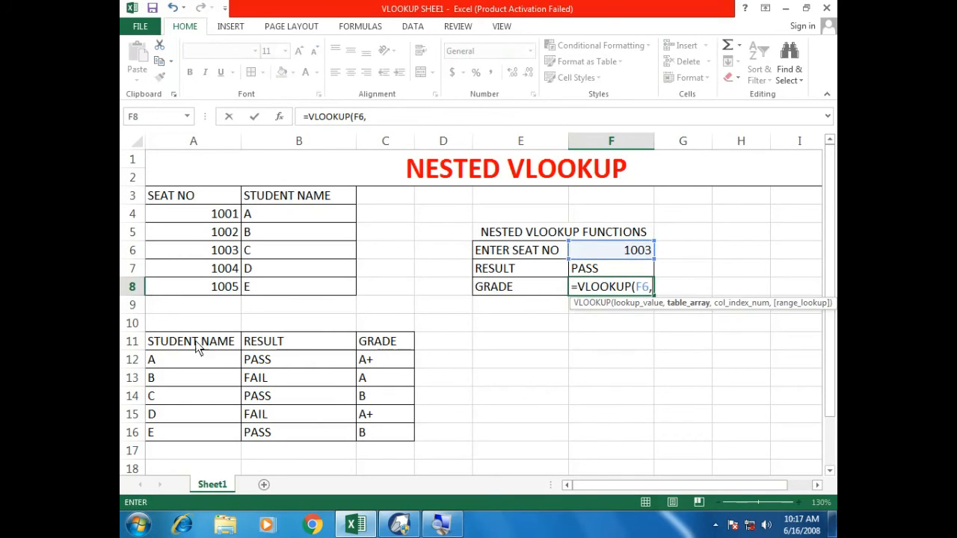
pyautogui.moveTo(186, 348); pyautogui.dragTo(375, 439)
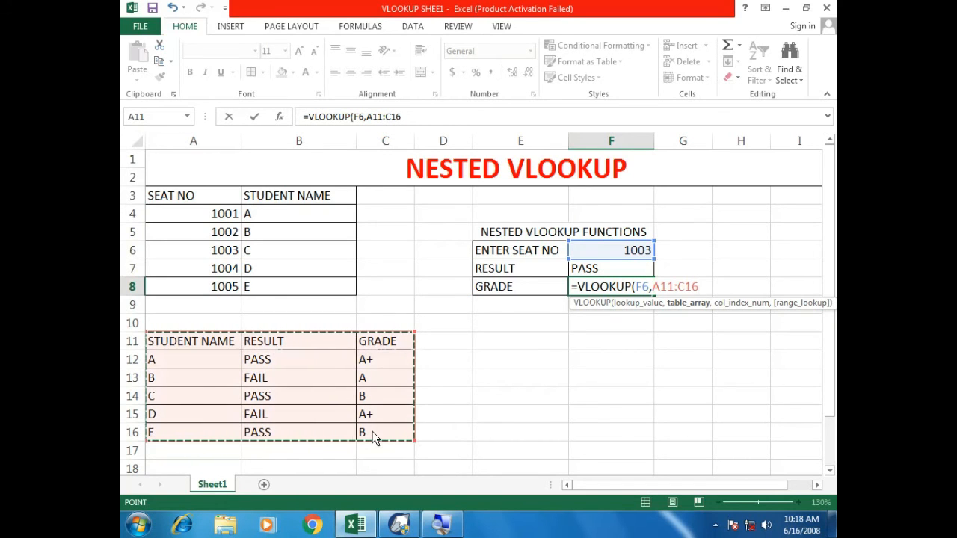
pyautogui.write(',3')
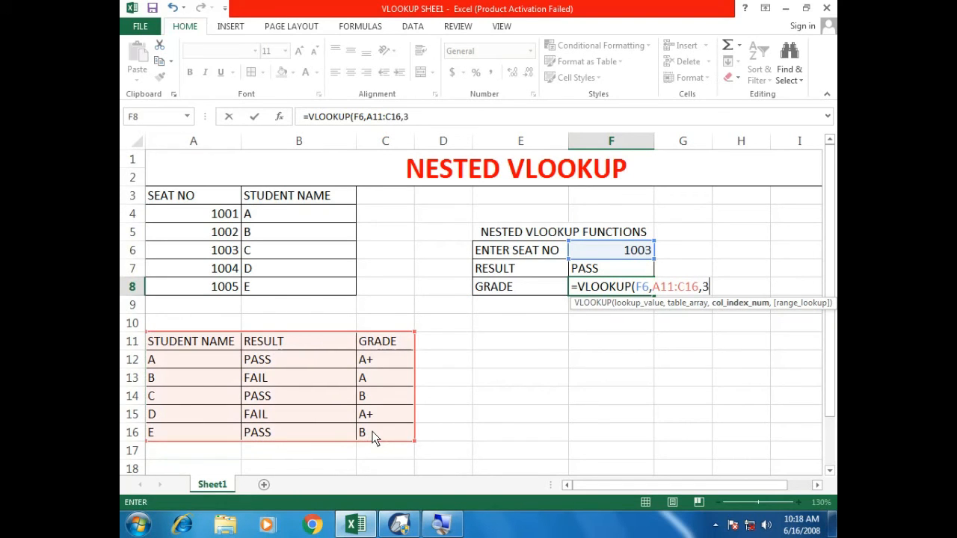
pyautogui.write(',0')
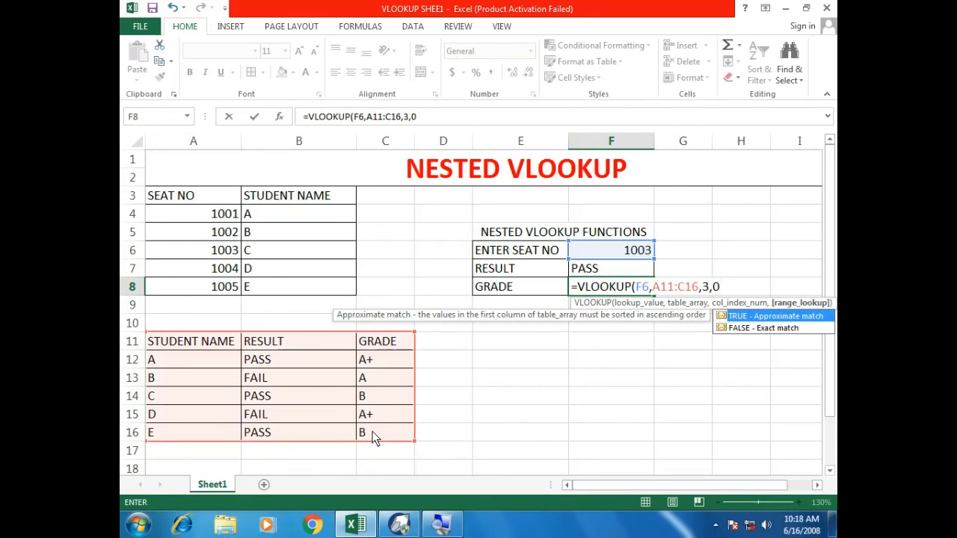
pyautogui.write(')')
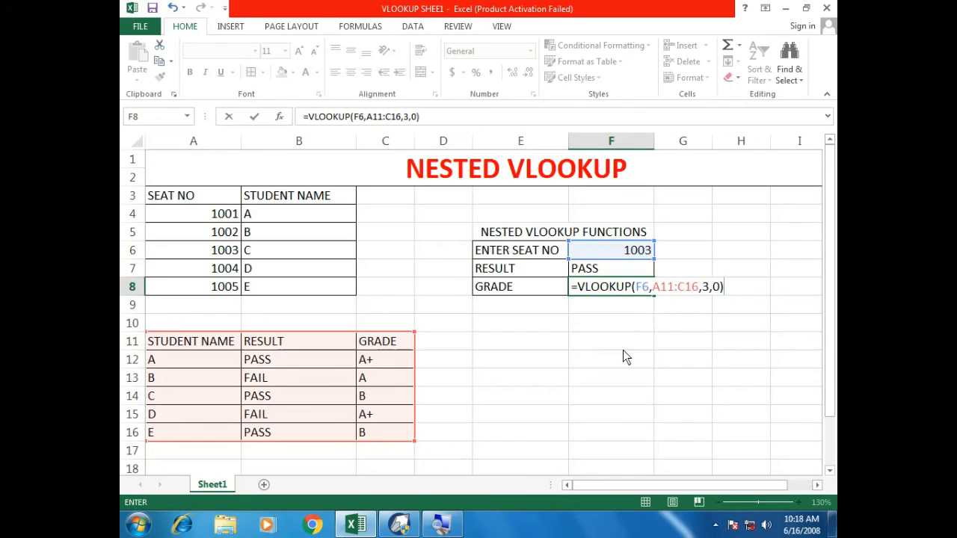
# Replace the F6 lookup value in the F8 grade formula with a nested VLOOKUP function.
pyautogui.moveTo(637, 289); pyautogui.dragTo(645, 294)
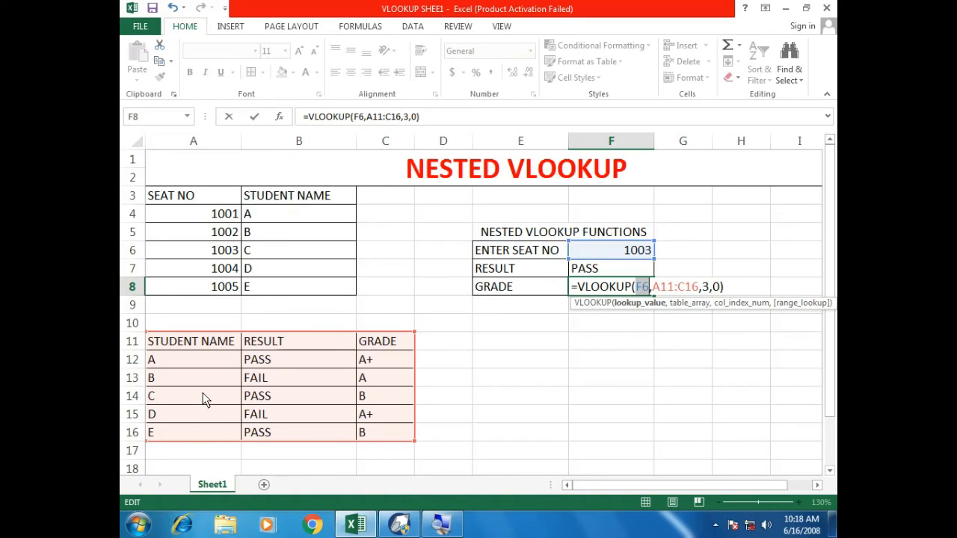
pyautogui.press('BackSpace')
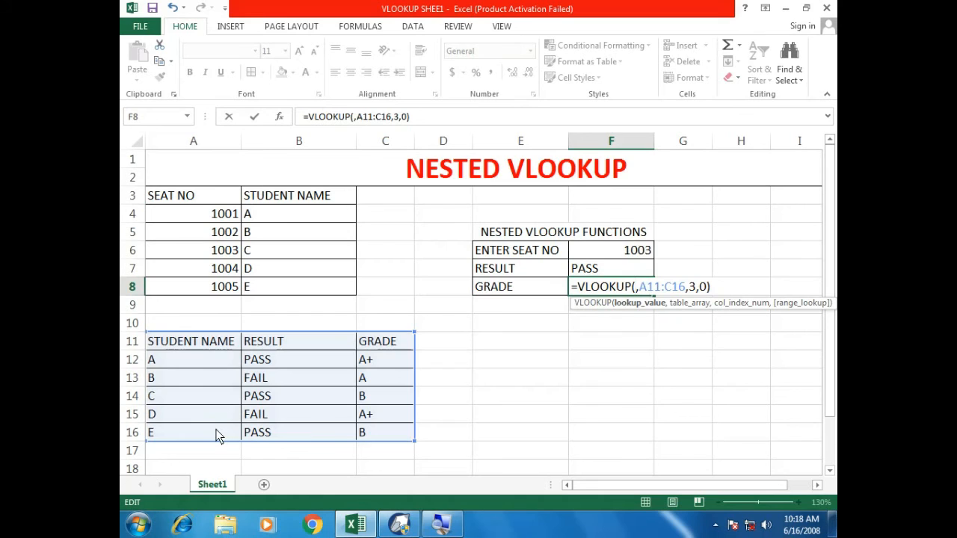
pyautogui.write('VLOO')
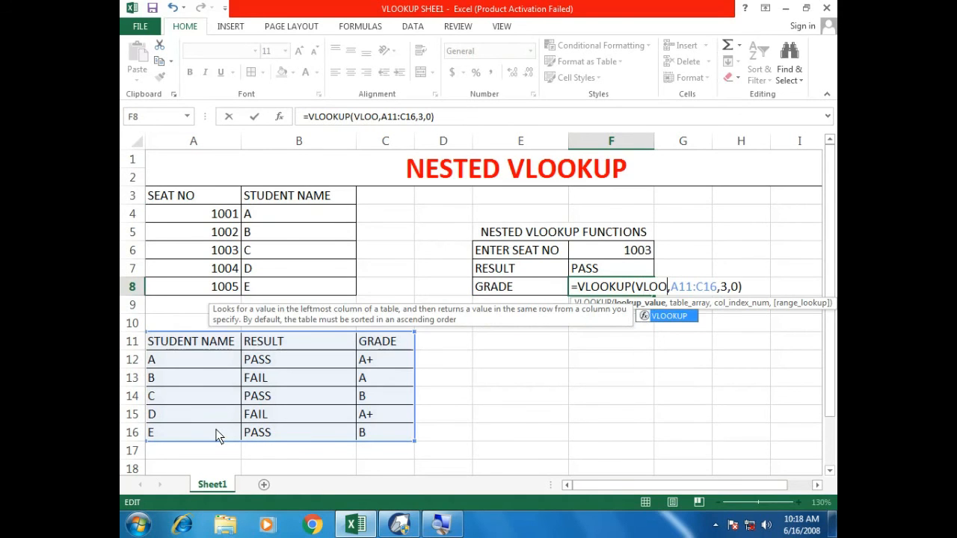
pyautogui.press('Tab')
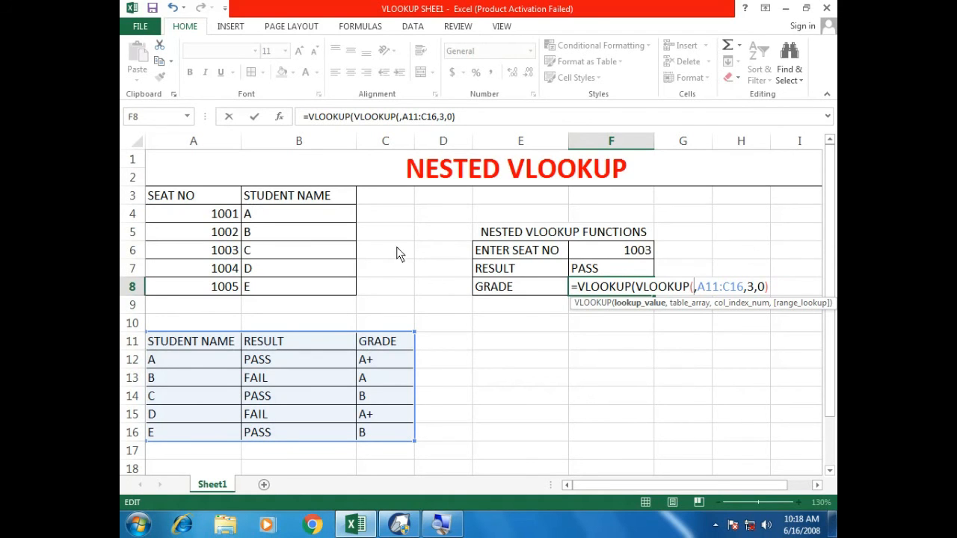
# Give the nested VLOOKUP in F8 the arguments F6,A3:B8,2,0, close its parenthesis and commit the grade formula.
pyautogui.click(640, 256)
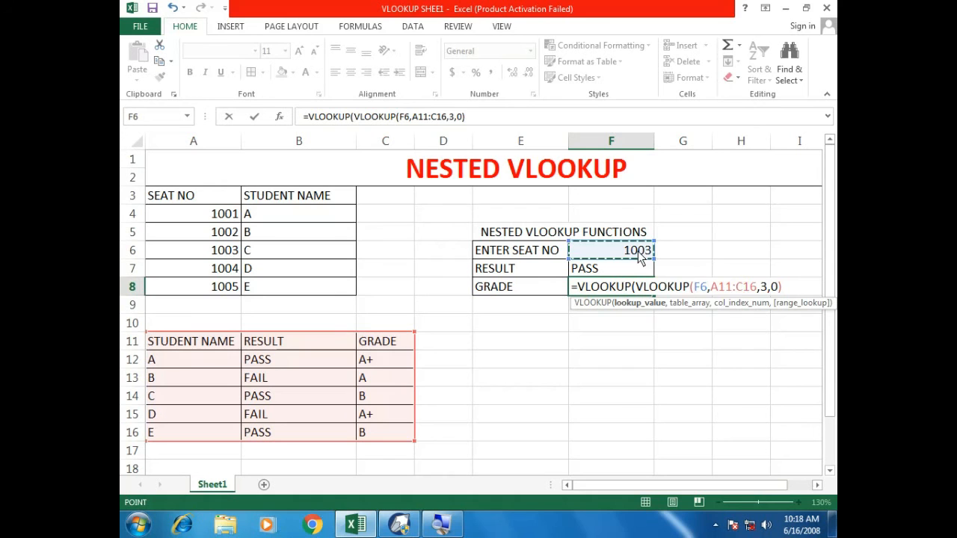
pyautogui.write(',')
pyautogui.click(204, 196)
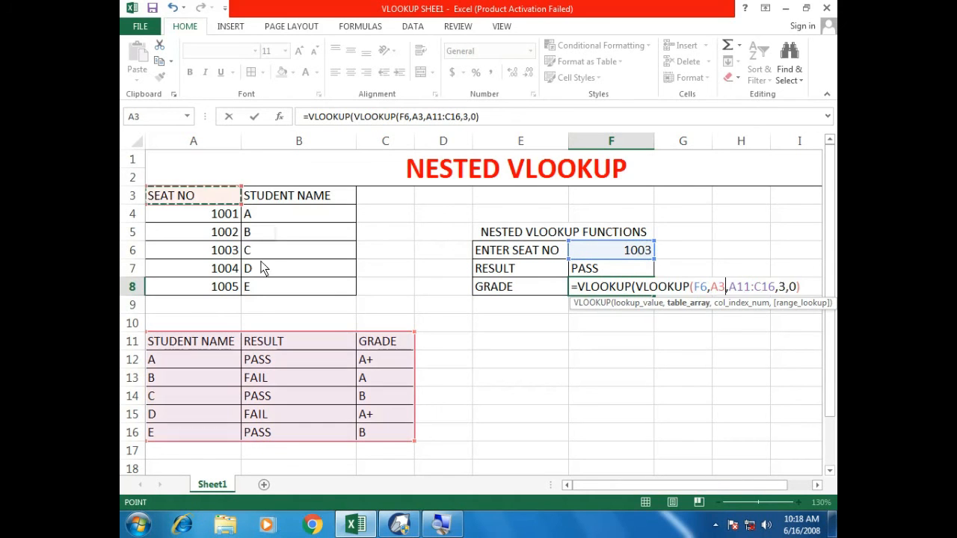
pyautogui.moveTo(264, 269); pyautogui.dragTo(293, 287)
pyautogui.write(',')
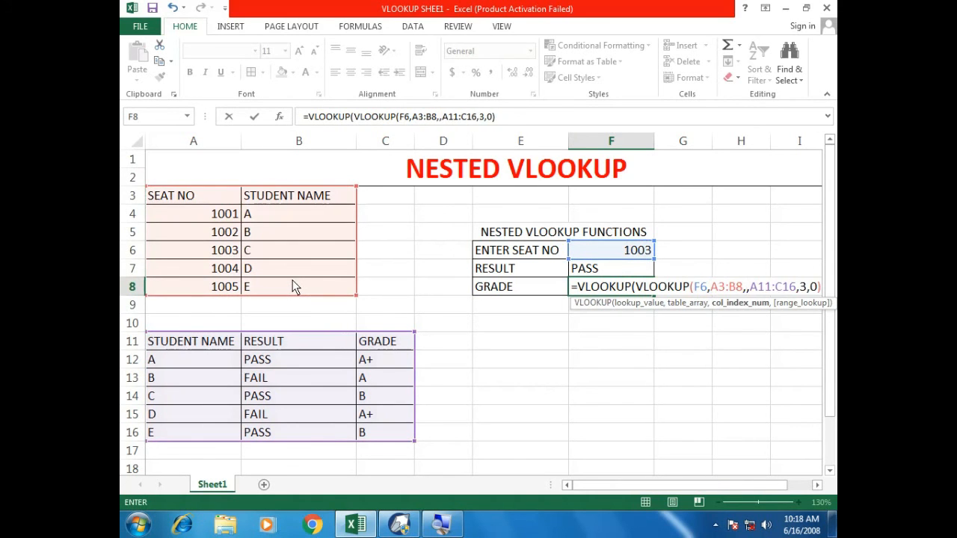
pyautogui.write('2,0')
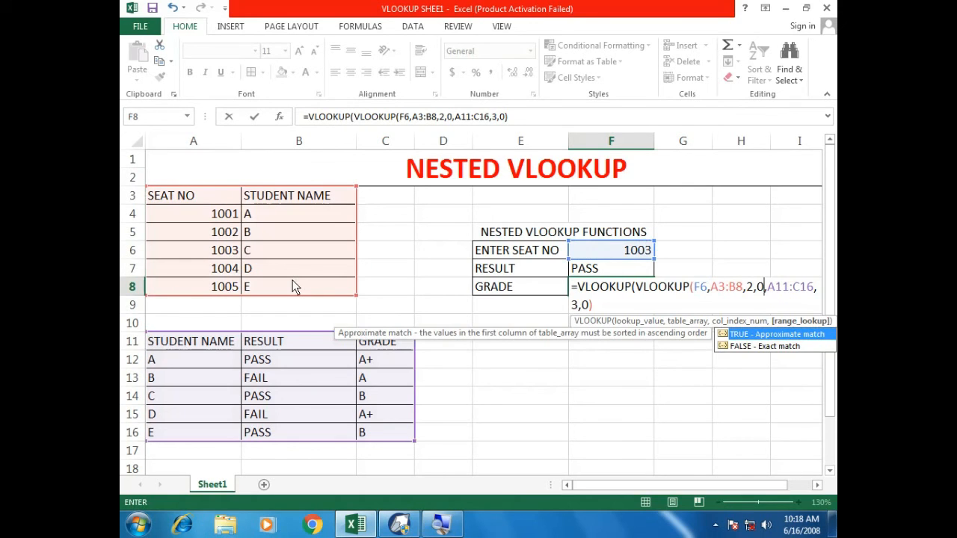
pyautogui.write(')')
pyautogui.press('Return')
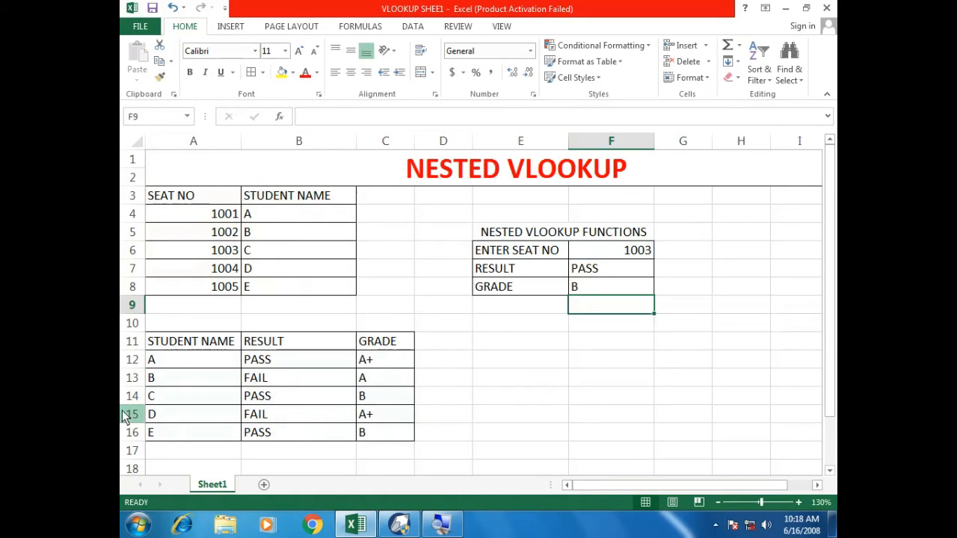
# Check student C's row A14:C14 in the second table, and test both lookups by entering seat numbers 1004 and 1005 in F6.
pyautogui.moveTo(157, 397); pyautogui.dragTo(402, 396)
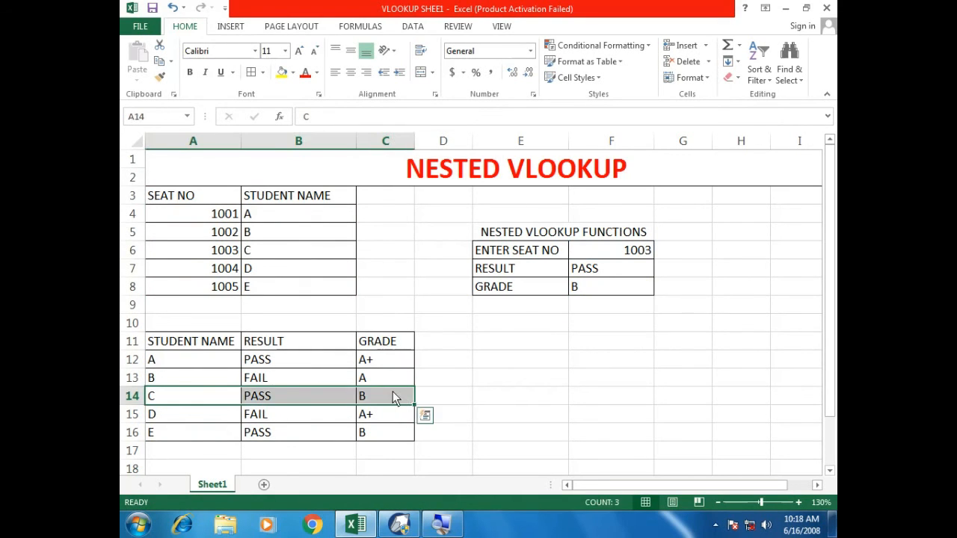
pyautogui.click(393, 391)
pyautogui.click(614, 253)
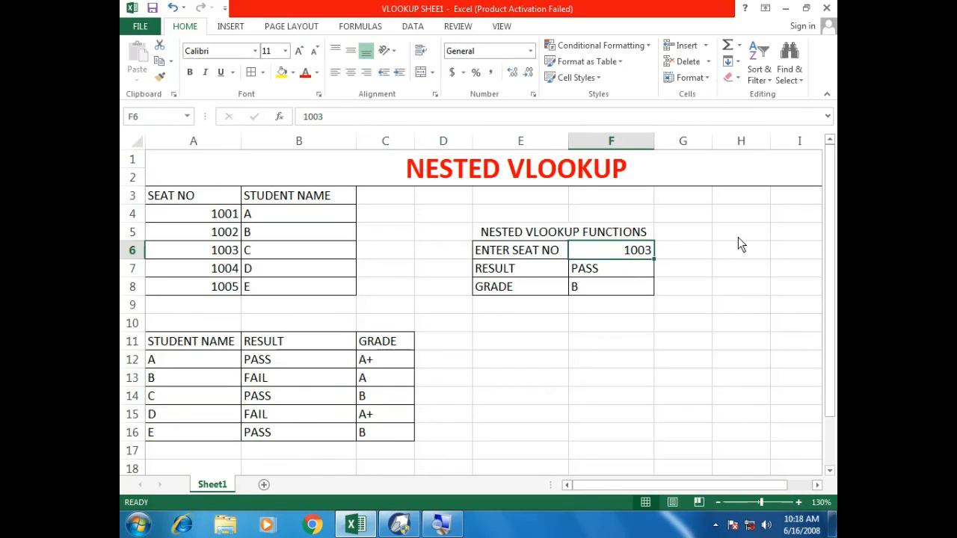
pyautogui.write('1004')
pyautogui.press('Return')
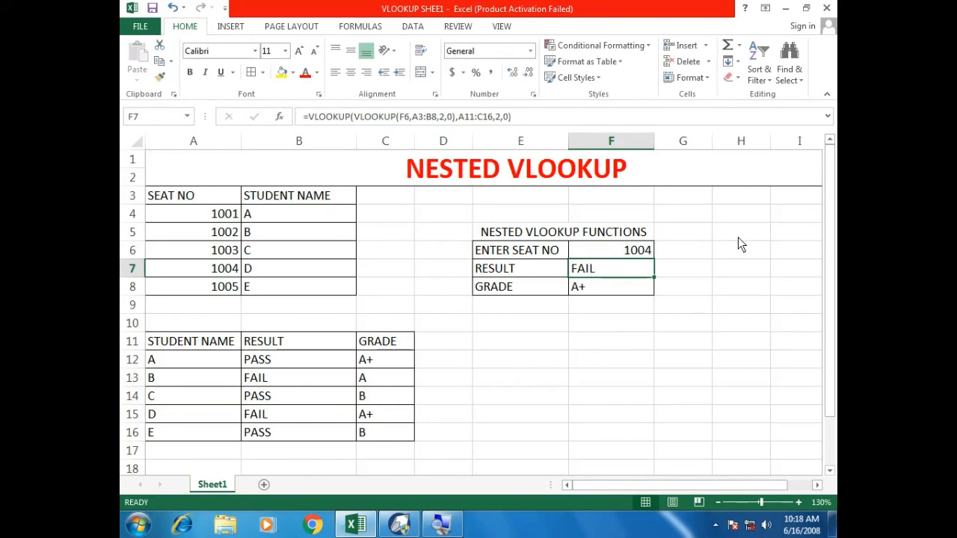
pyautogui.press('Up')
pyautogui.write('1005')
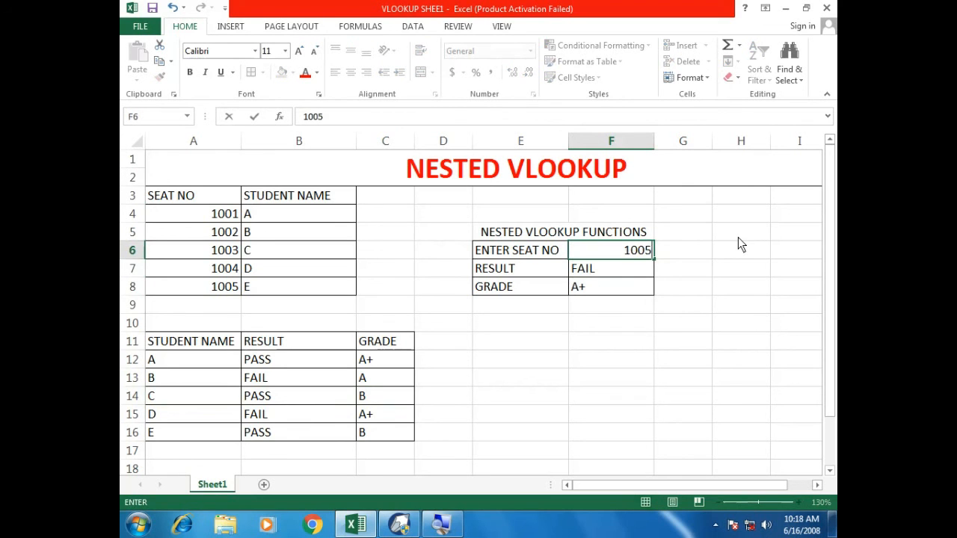
pyautogui.press('Return')
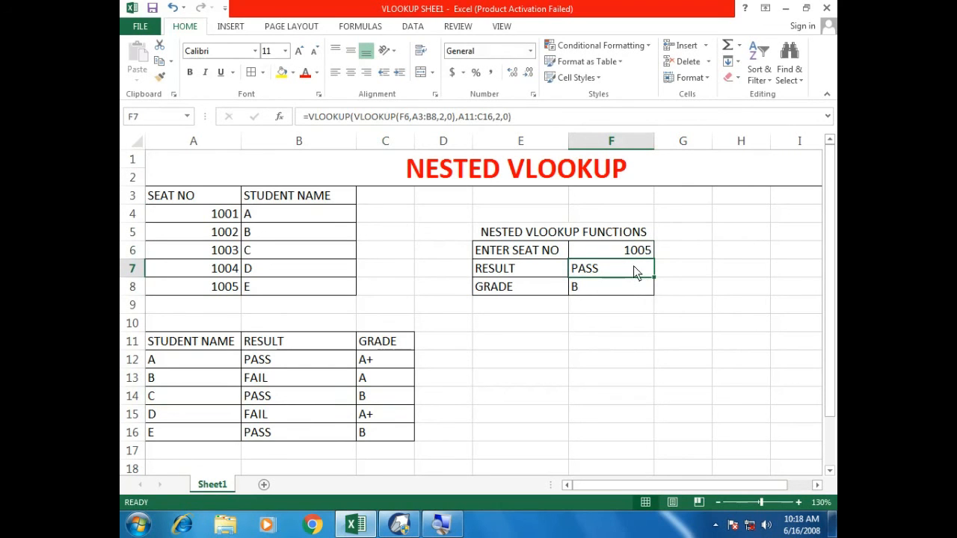
# Review the nested VLOOKUP formulas in F8 and F7, opening the F7 result formula to examine its arguments without changing it.
pyautogui.press('Down')
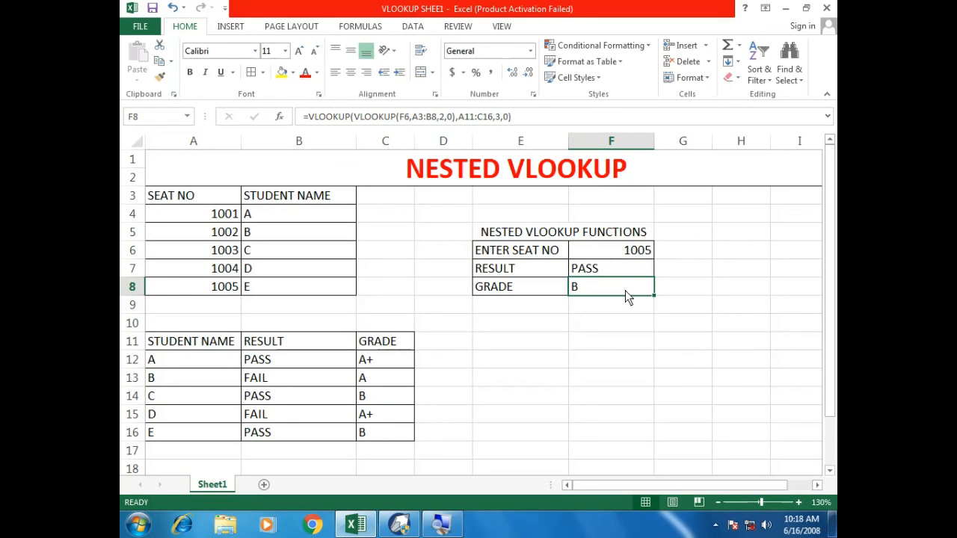
pyautogui.click(627, 272)
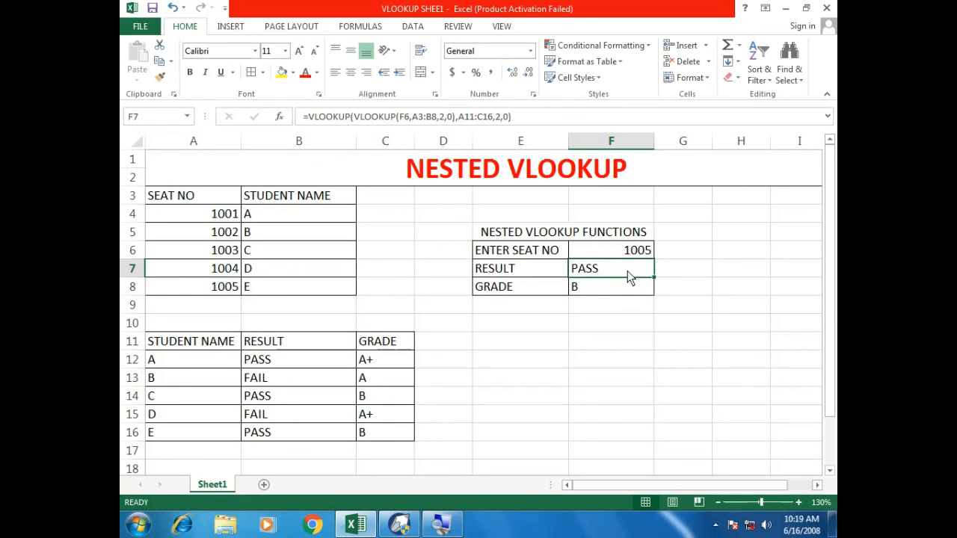
pyautogui.doubleClick(627, 271)
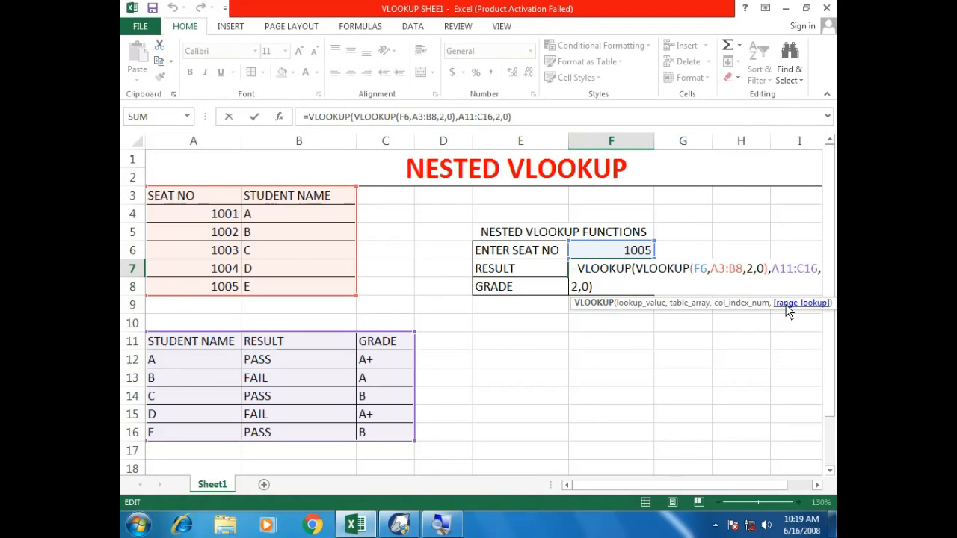
pyautogui.press('Return')
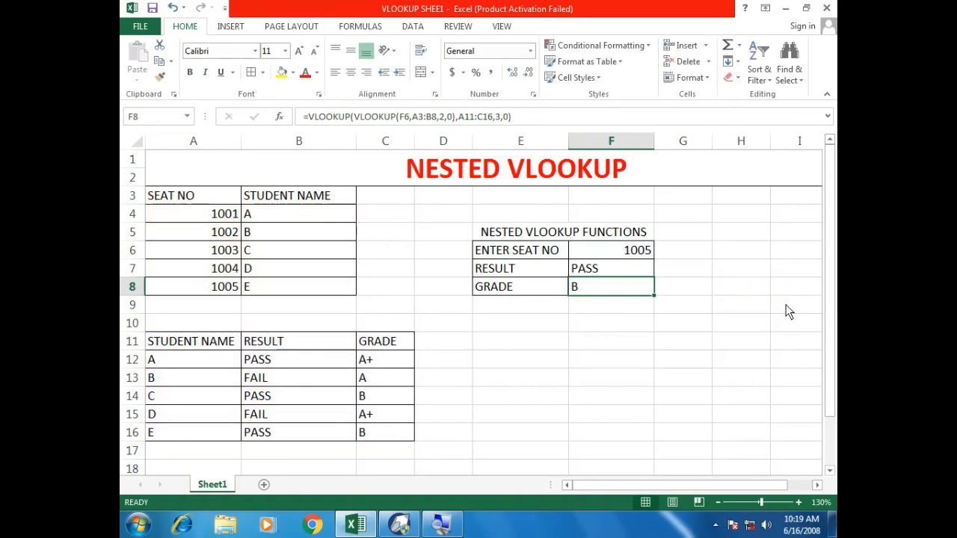